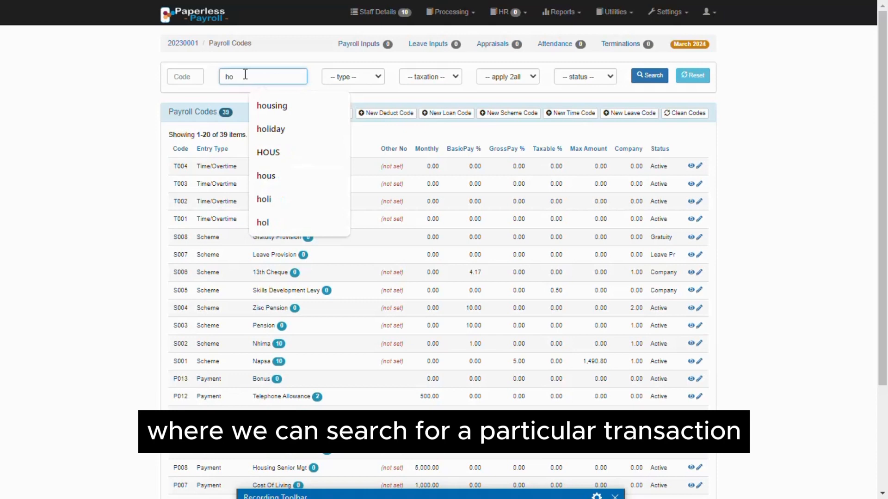
Search the payroll codes by name for "housing", and run a second name search for "transport".
left_click(271, 107)
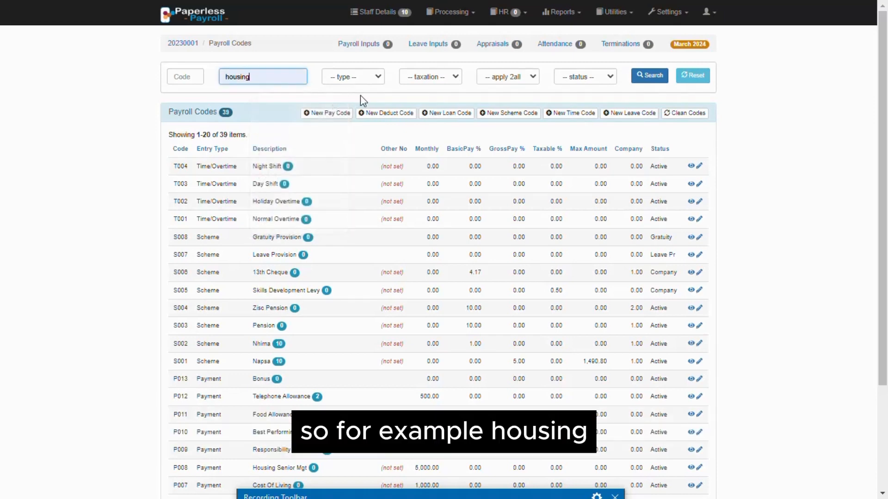
left_click(638, 78)
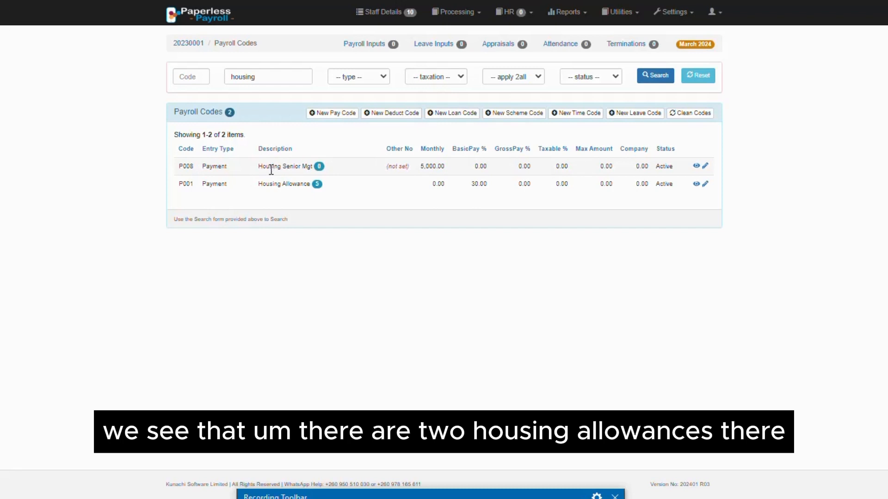
double_click(242, 76)
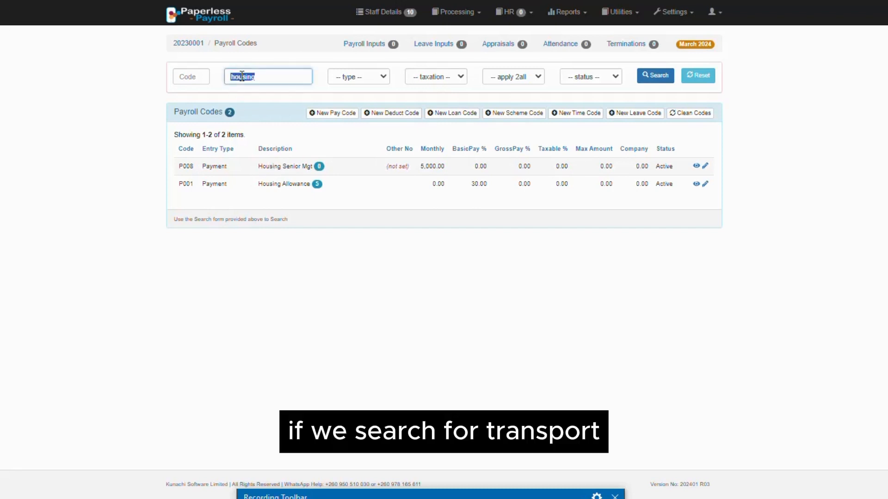
type("transpor")
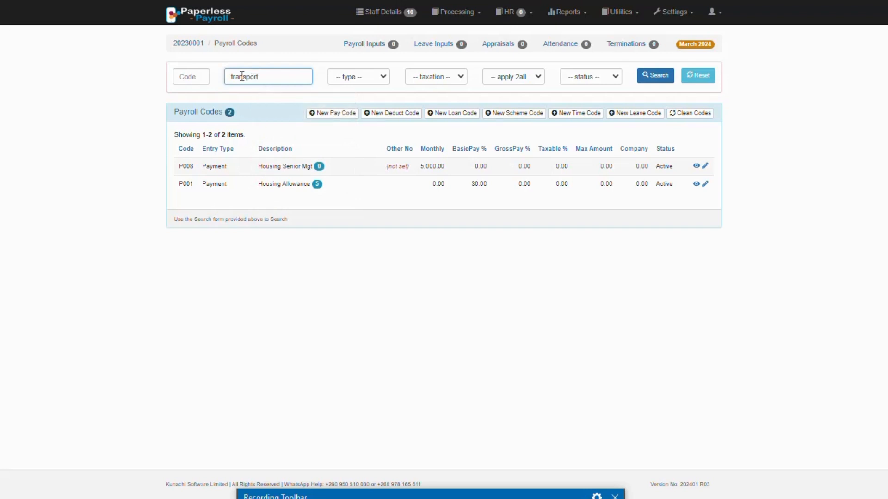
type("t")
key("Return")
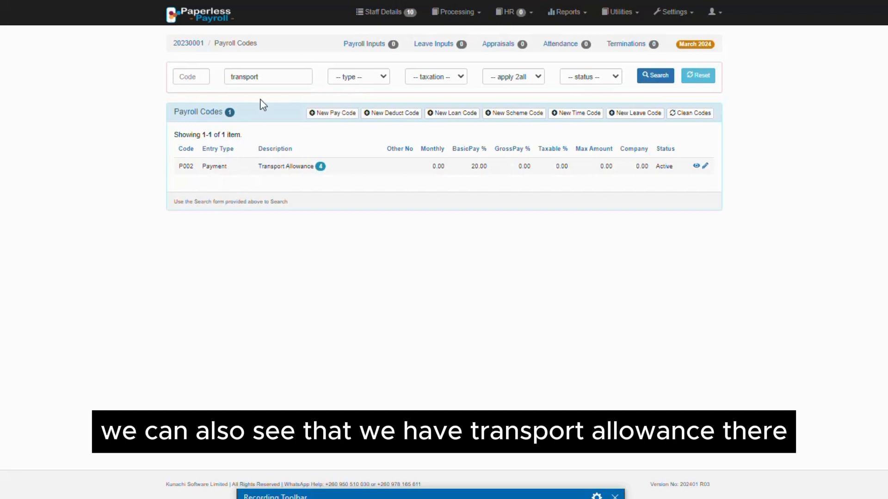
Clear the name filter and search the payroll codes for code P013.
double_click(251, 78)
key("BackSpace")
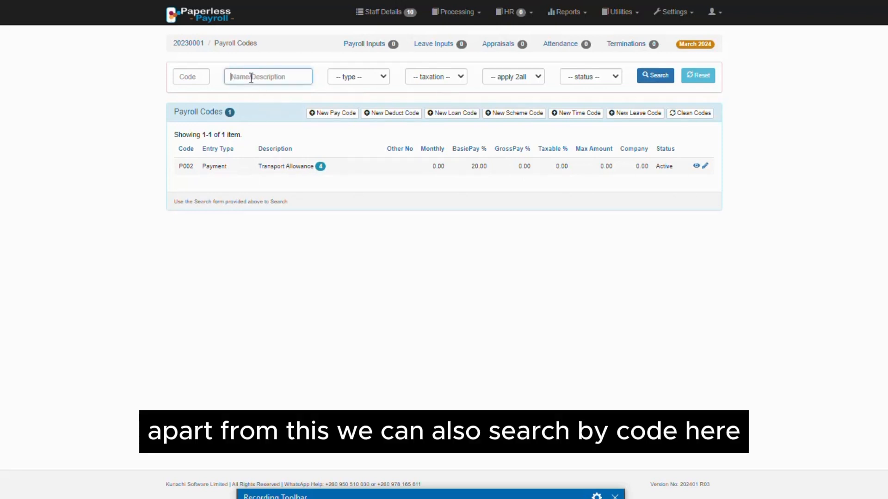
left_click(192, 76)
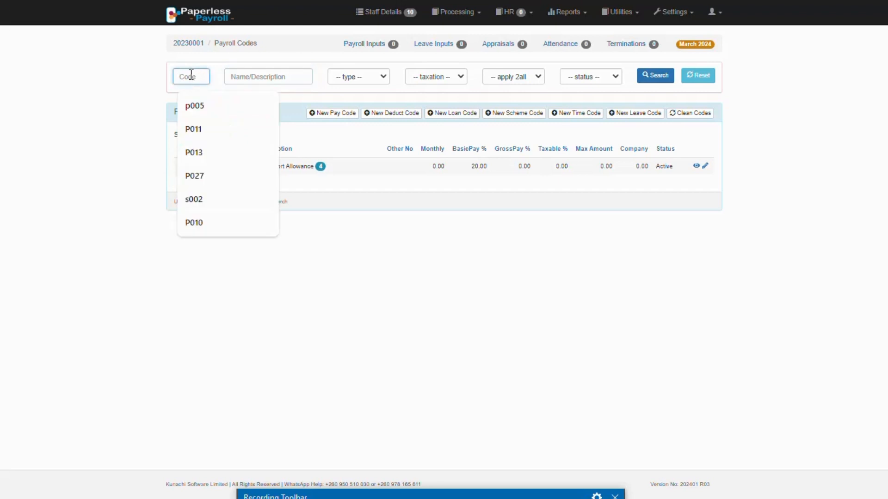
left_click(198, 153)
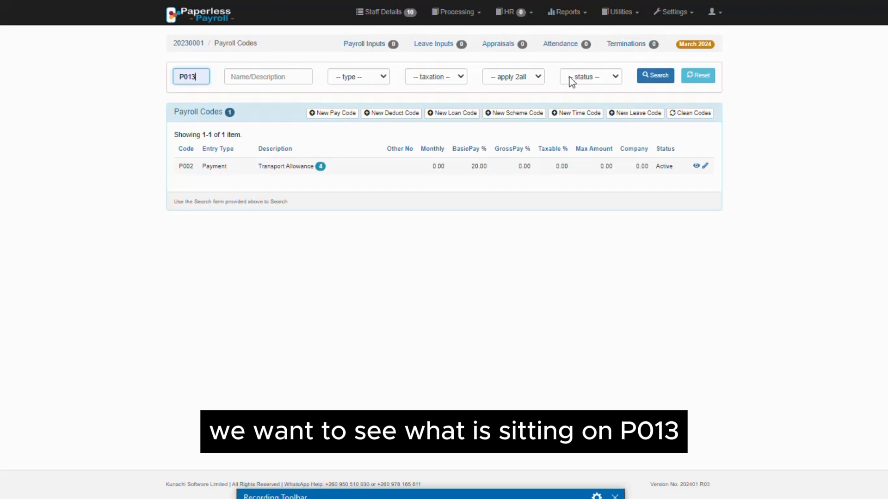
left_click(645, 79)
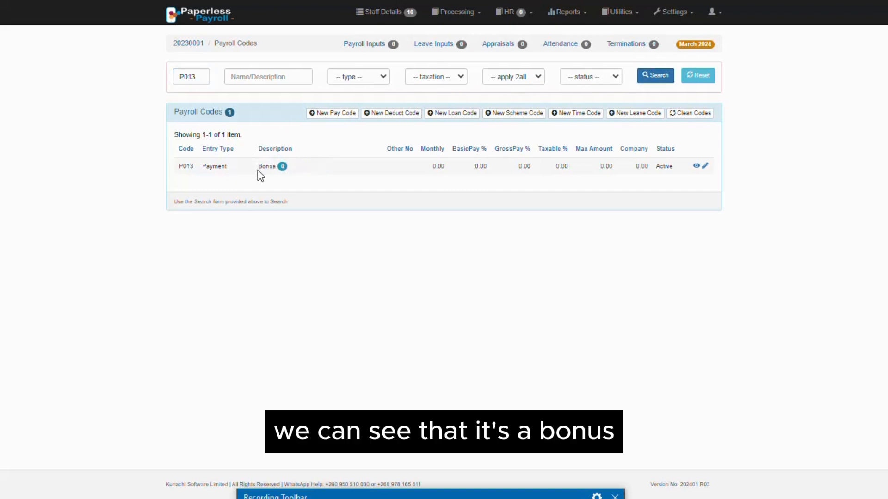
Clear the code filter and search for payroll codes of the type Deduction/Advance.
double_click(188, 75)
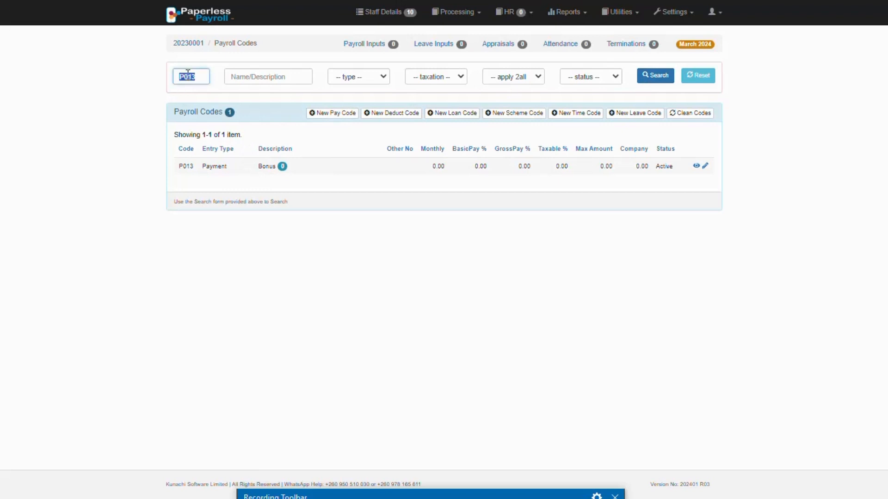
key("BackSpace")
left_click(364, 74)
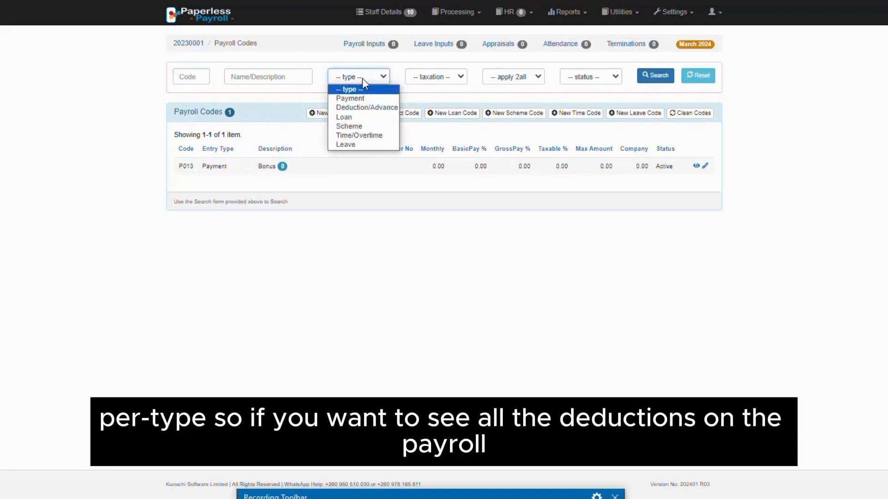
left_click(367, 107)
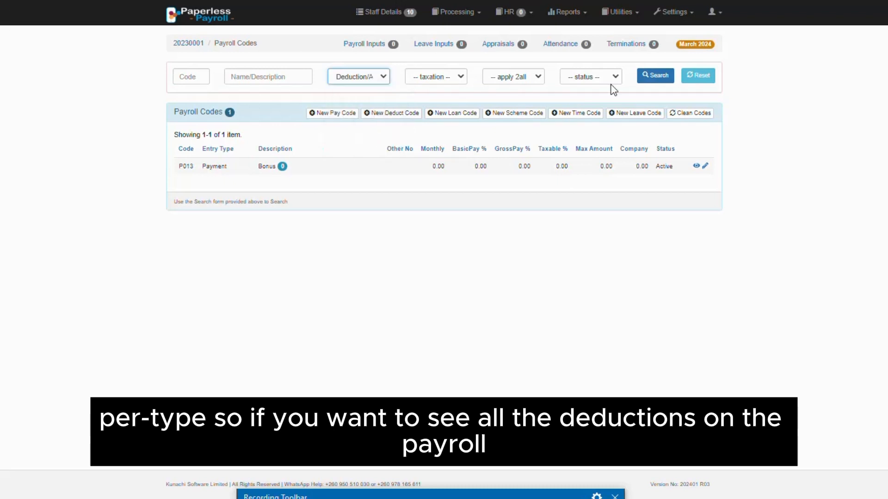
left_click(657, 80)
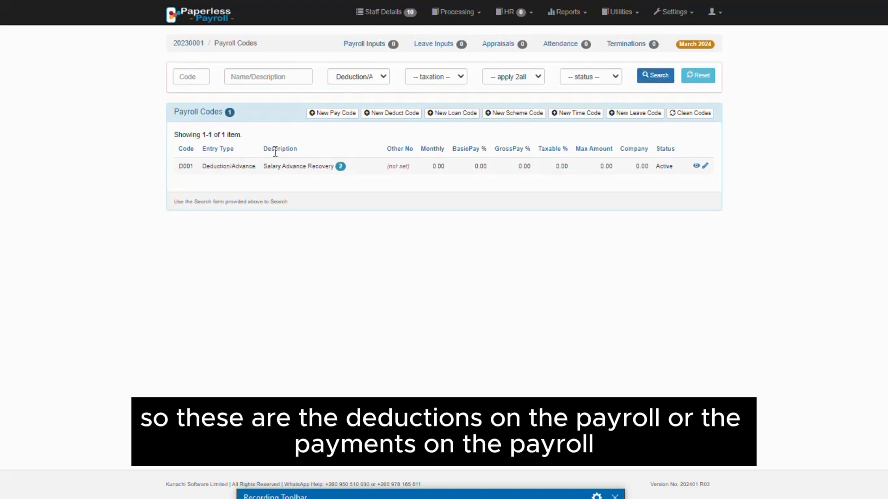
Change the type filter to Payment and search for the matching payroll codes.
left_click(359, 69)
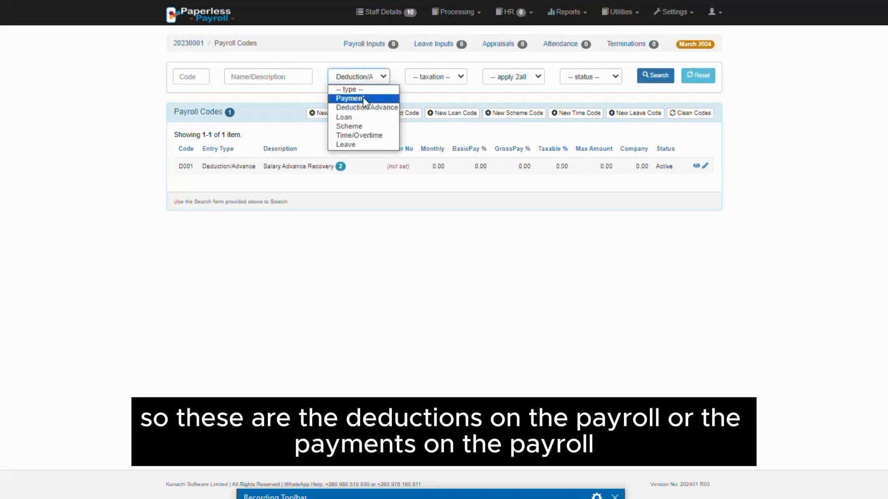
left_click(365, 96)
left_click(663, 78)
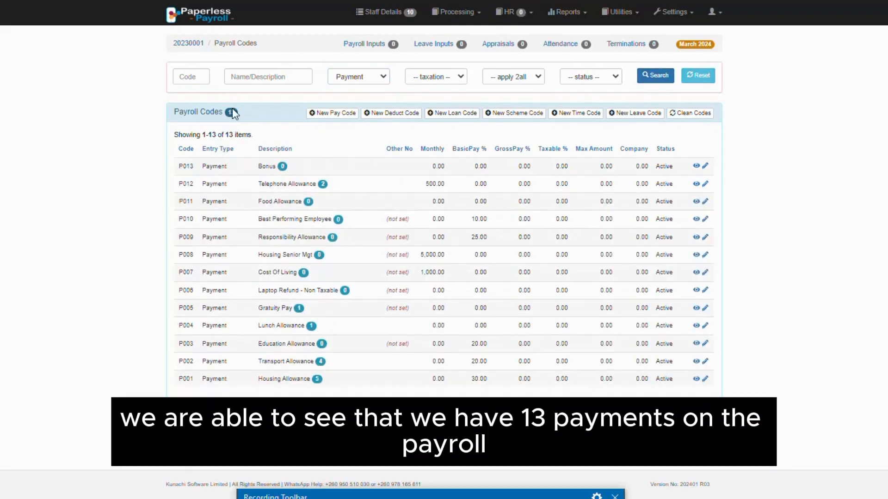
Clear the type filter and search for payroll codes with Normal Tax taxation.
left_click(350, 83)
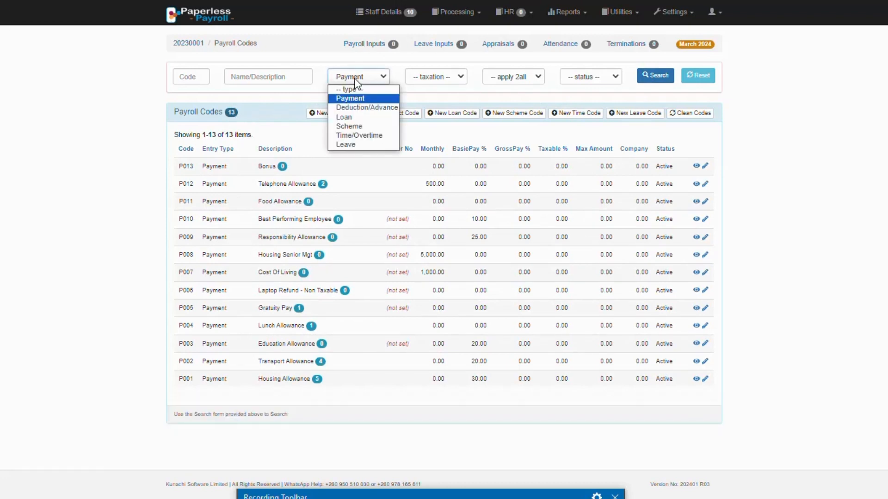
left_click(361, 87)
left_click(439, 80)
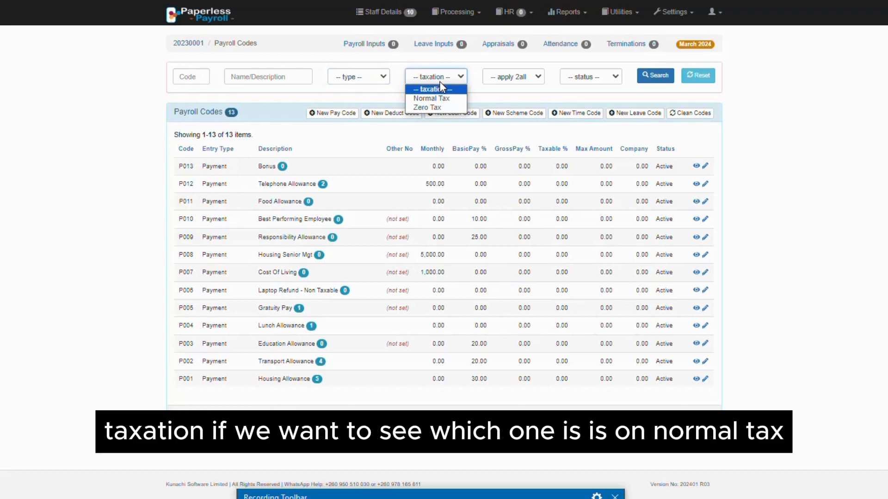
left_click(444, 99)
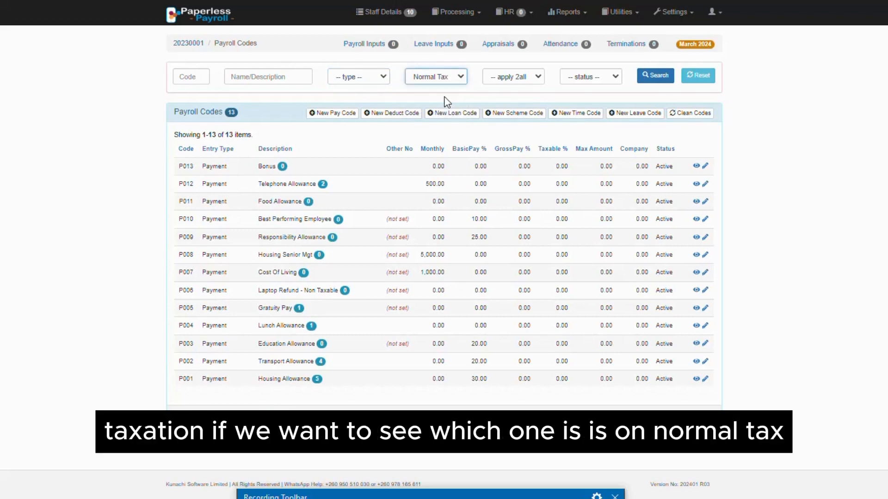
left_click(652, 77)
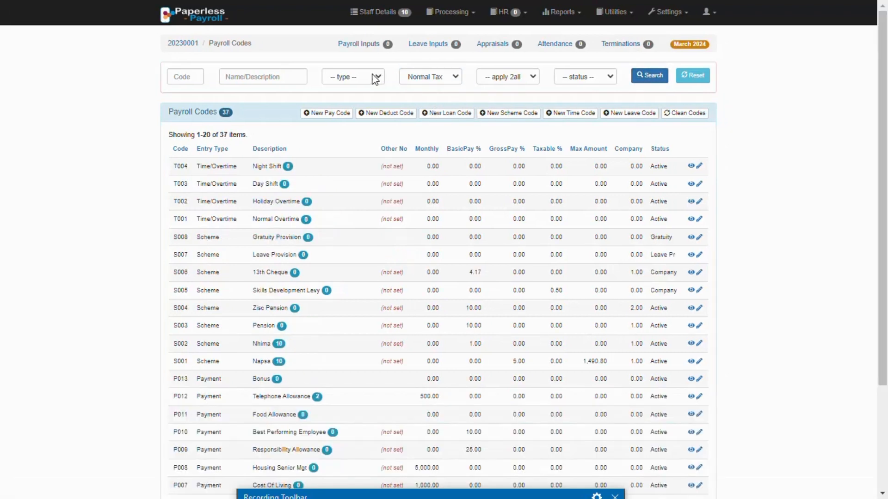
Change the taxation filter to Zero Tax and search for the matching payroll codes.
left_click(413, 77)
left_click(428, 106)
left_click(652, 78)
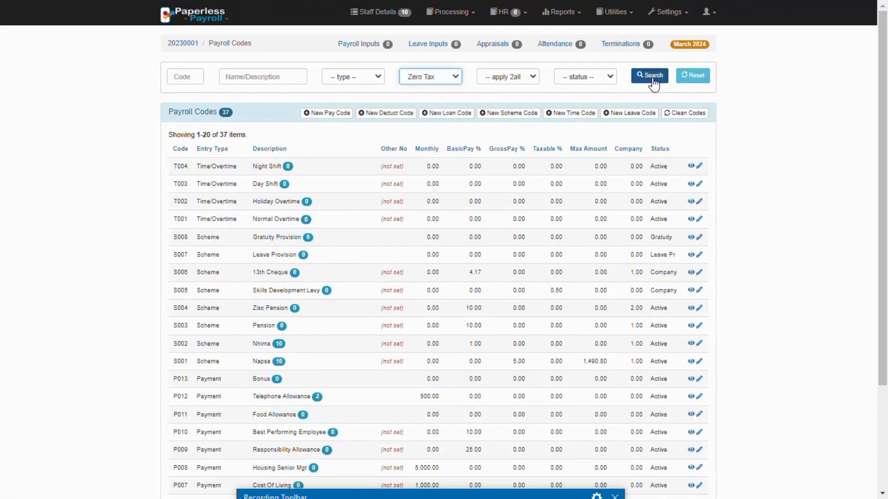
left_click(652, 78)
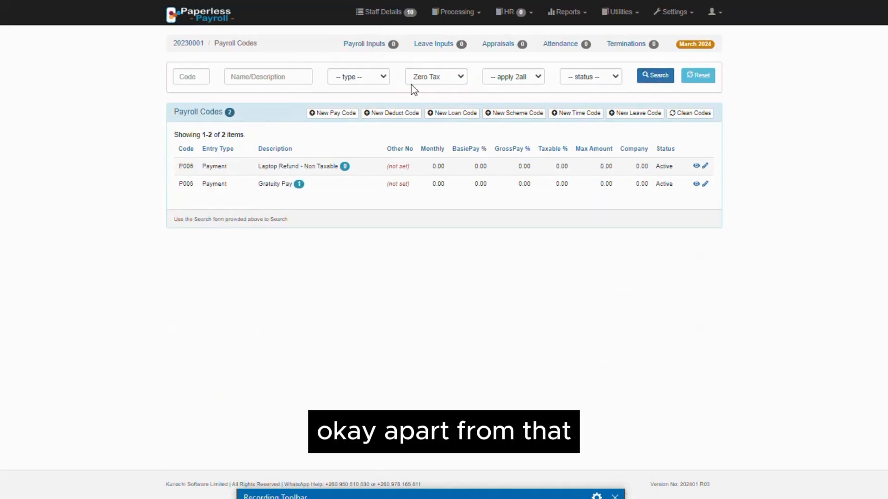
Clear the taxation filter and search for payroll codes whose apply-to-all setting is Yes.
left_click(432, 76)
left_click(436, 88)
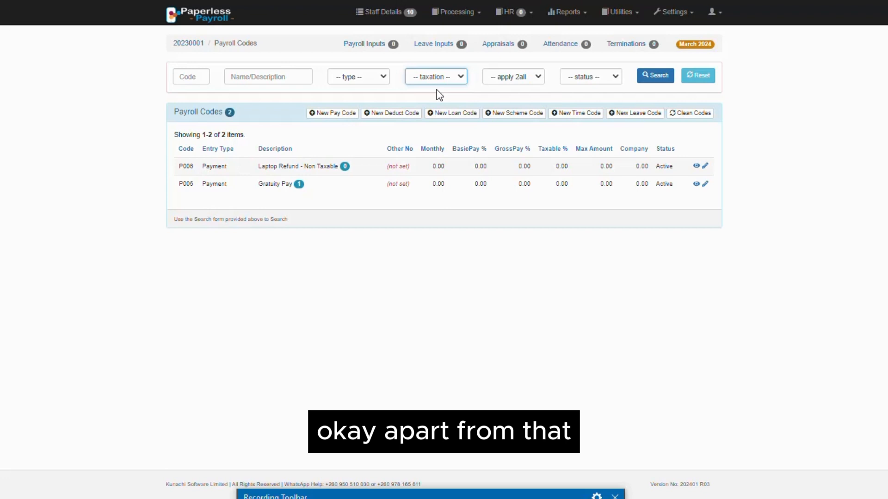
left_click(530, 78)
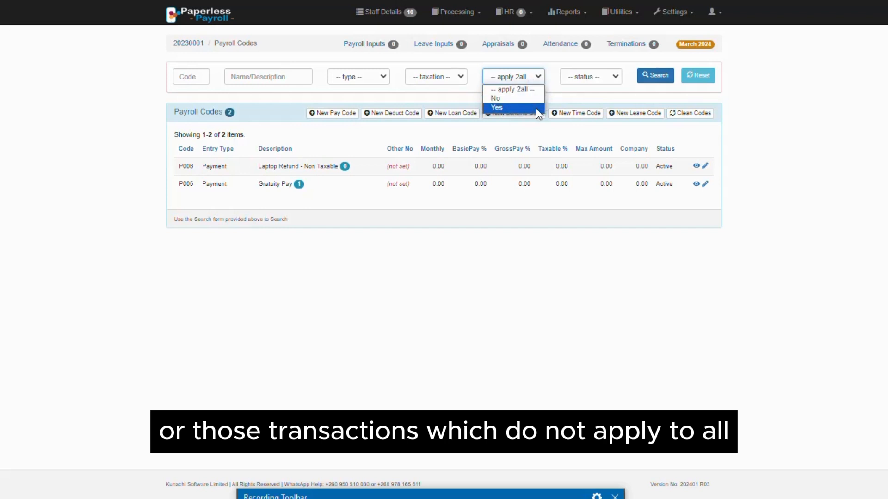
left_click(519, 107)
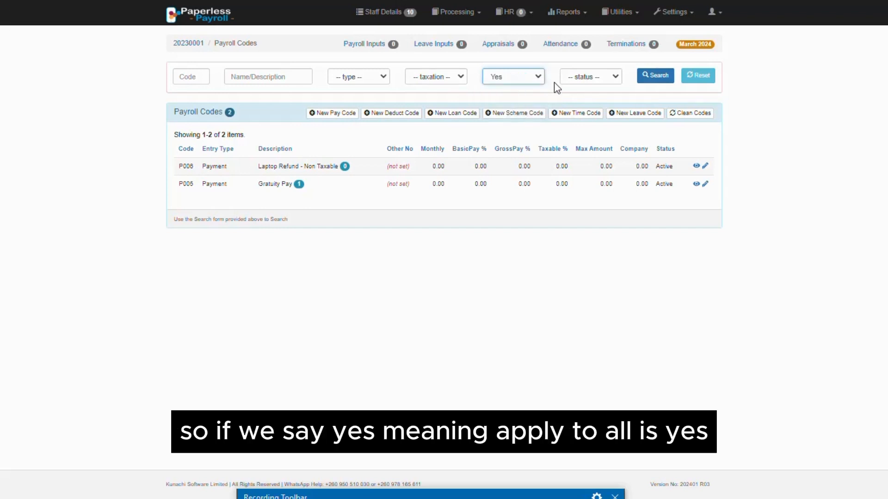
left_click(665, 78)
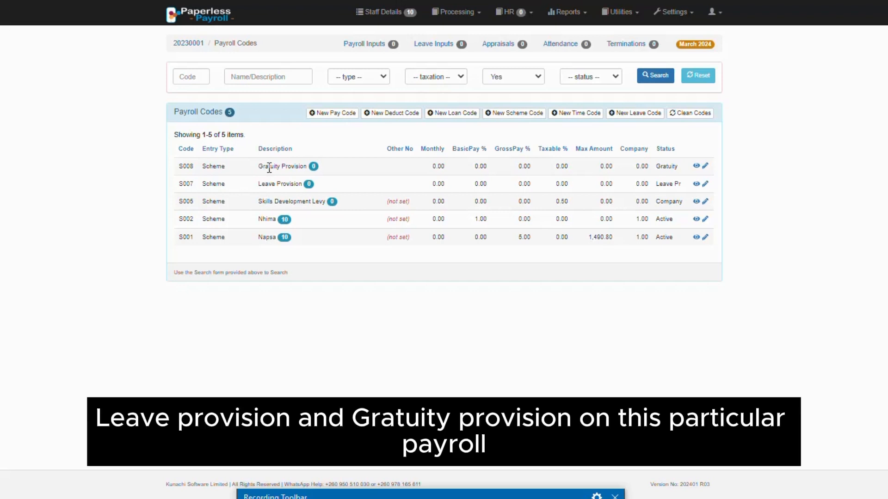
Change the apply-to-all filter to No and search for the matching payroll codes.
left_click(513, 77)
left_click(509, 98)
left_click(671, 78)
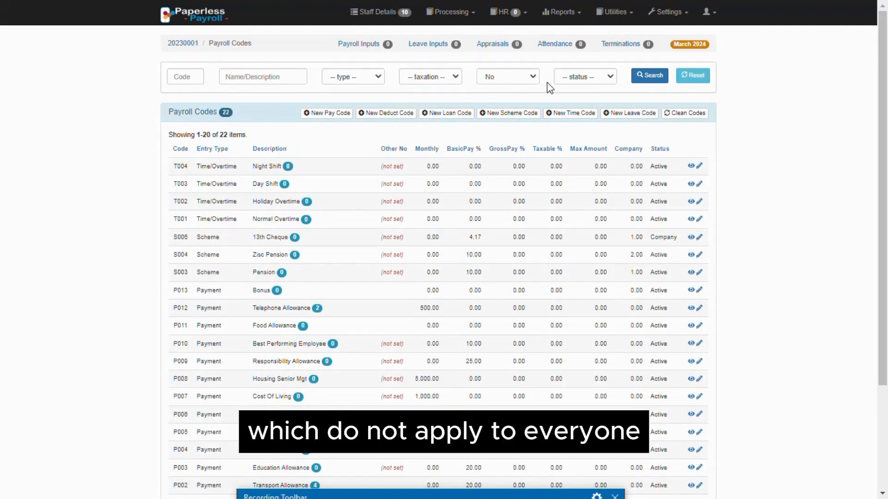
Clear the apply-to-all filter and search for payroll codes with the status Active.
left_click(517, 83)
left_click(514, 88)
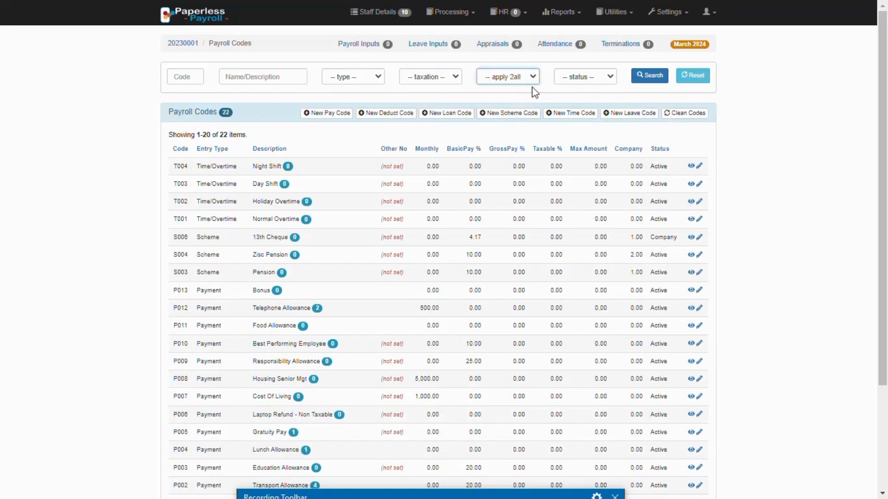
left_click(576, 76)
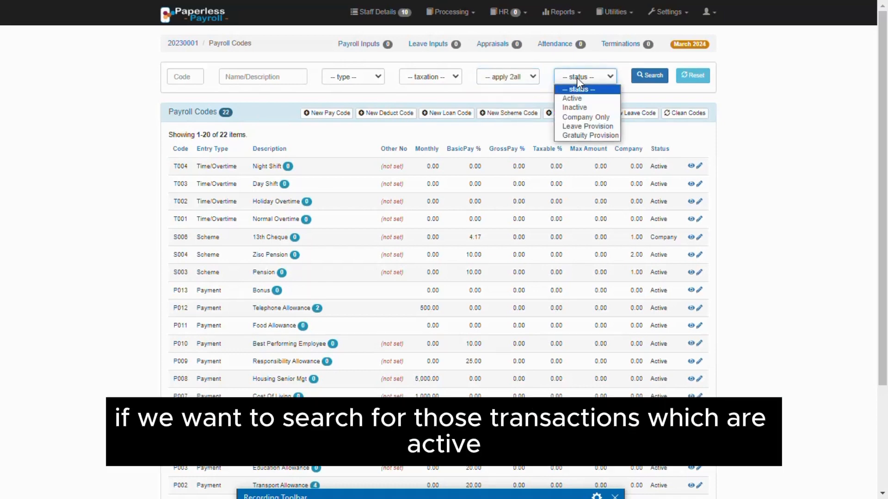
left_click(582, 101)
left_click(649, 81)
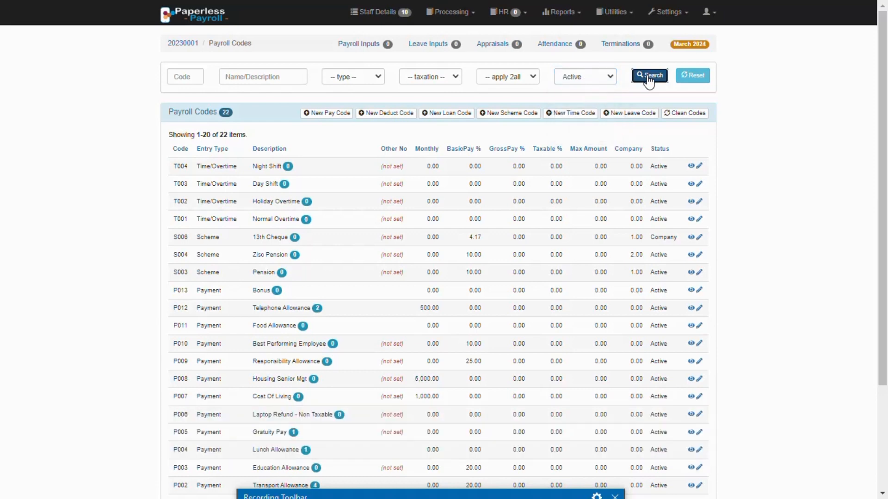
Change the status filter to Inactive and search for the matching payroll codes.
left_click(582, 81)
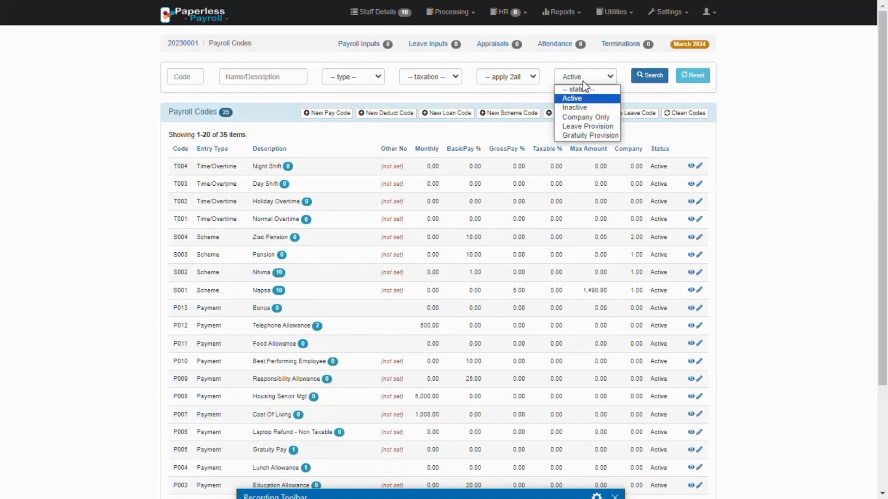
left_click(583, 105)
left_click(652, 78)
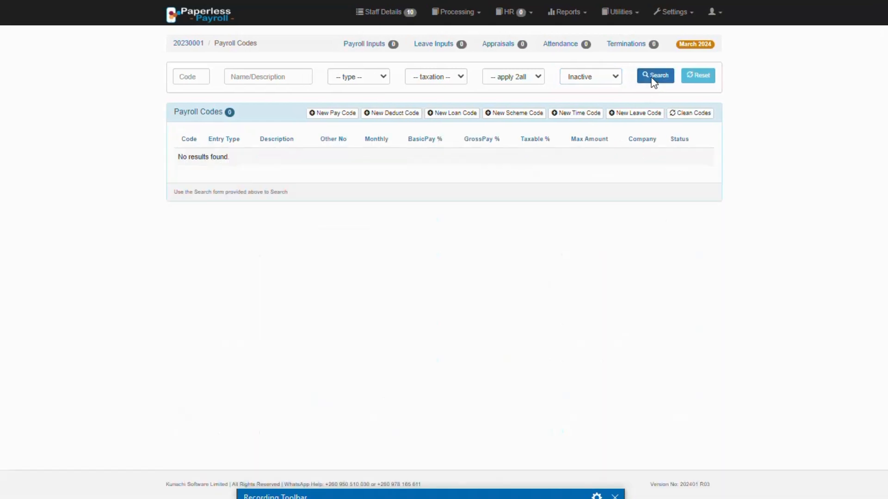
Search for payroll codes with the status Company Only.
left_click(603, 80)
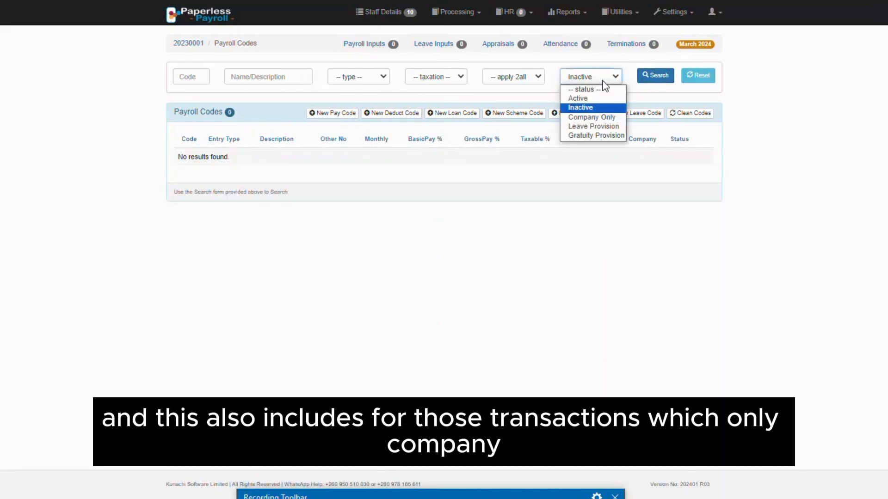
left_click(600, 116)
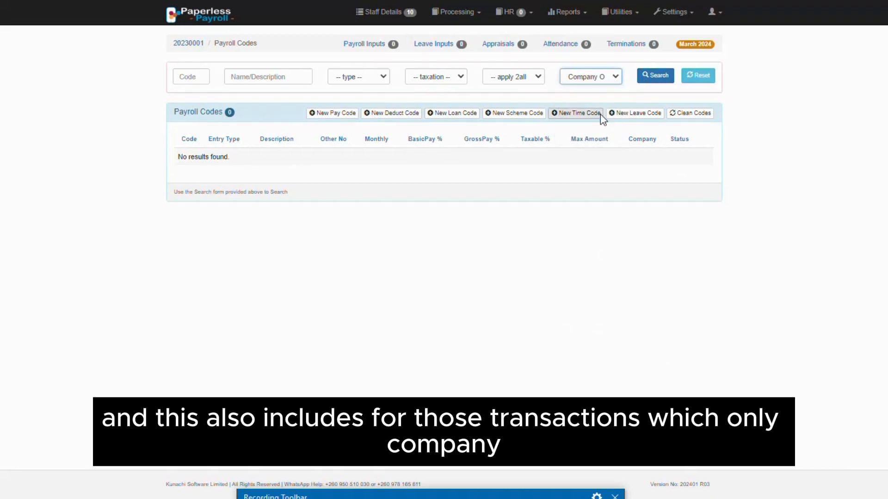
left_click(640, 79)
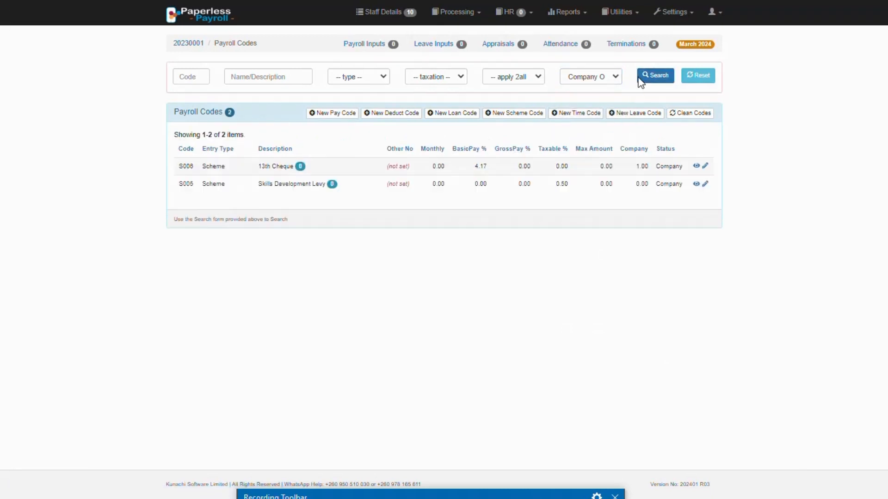
Change the status filter to Leave Provision and search for the matching payroll codes.
left_click(598, 79)
left_click(595, 126)
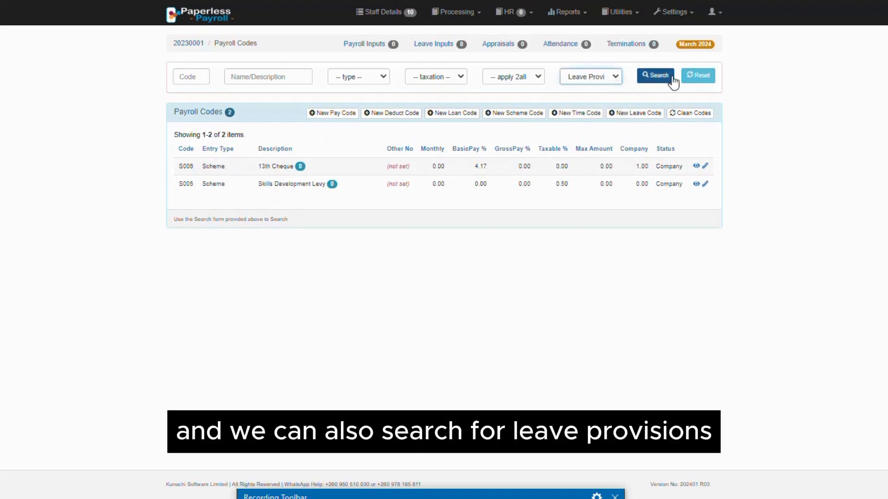
left_click(662, 77)
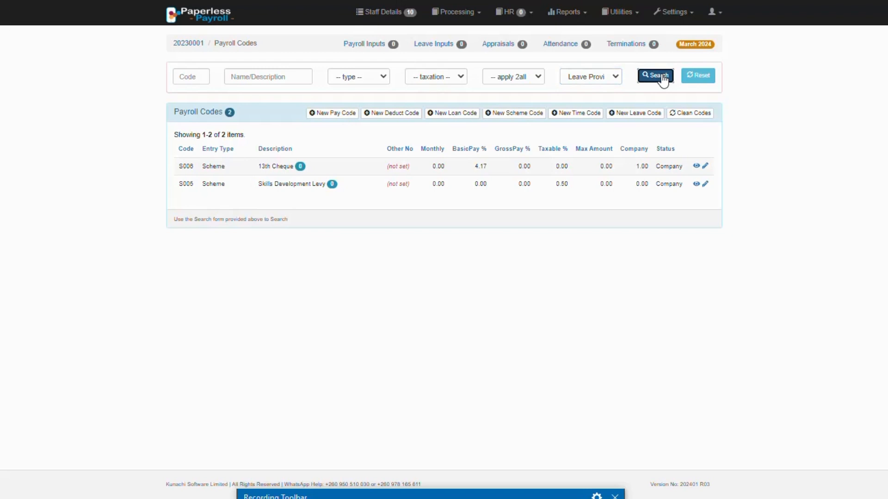
Search for payroll codes with the status Gratuity Provision, then reset all the search filters.
left_click(601, 77)
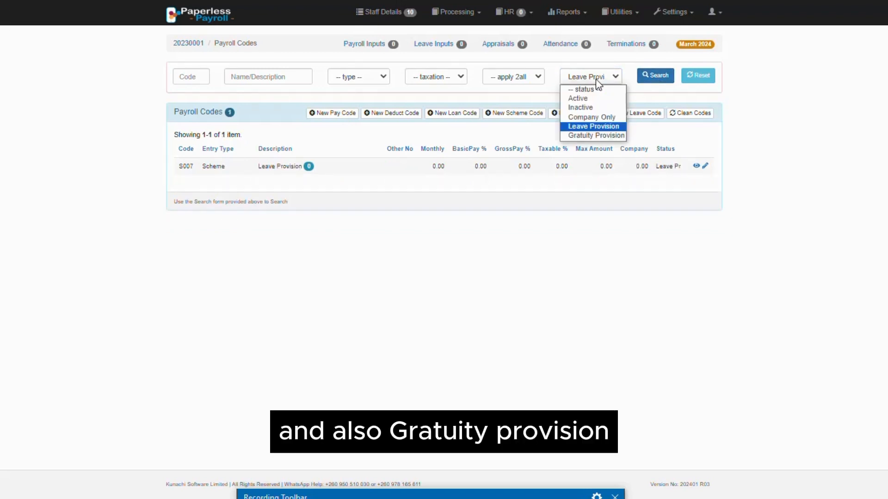
left_click(602, 135)
left_click(661, 77)
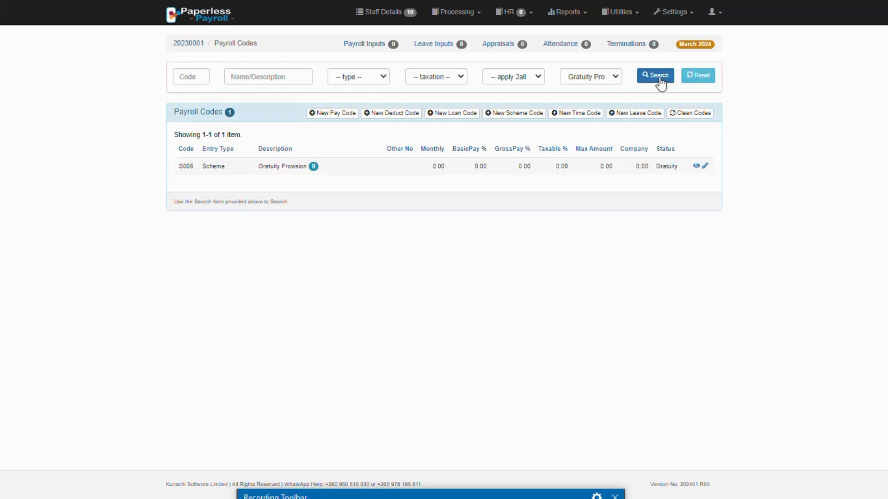
left_click(704, 81)
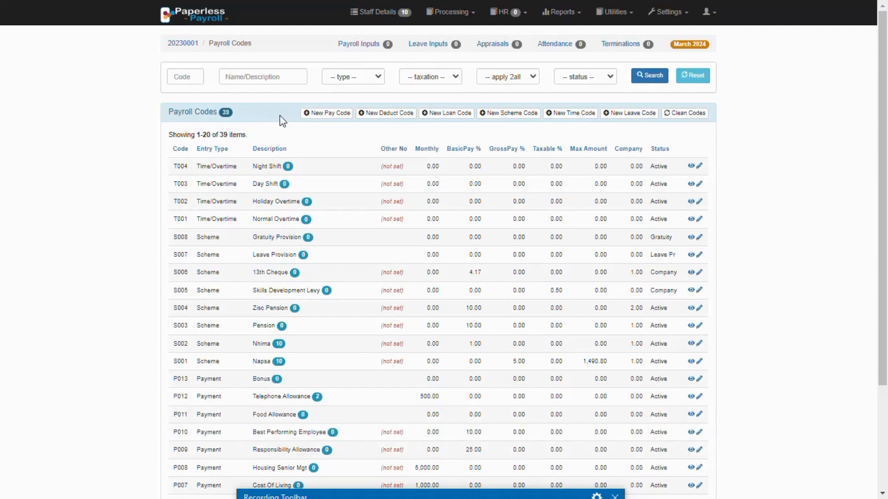
Start a new pay code and enter "Kunachi payment" as its description.
left_click(330, 115)
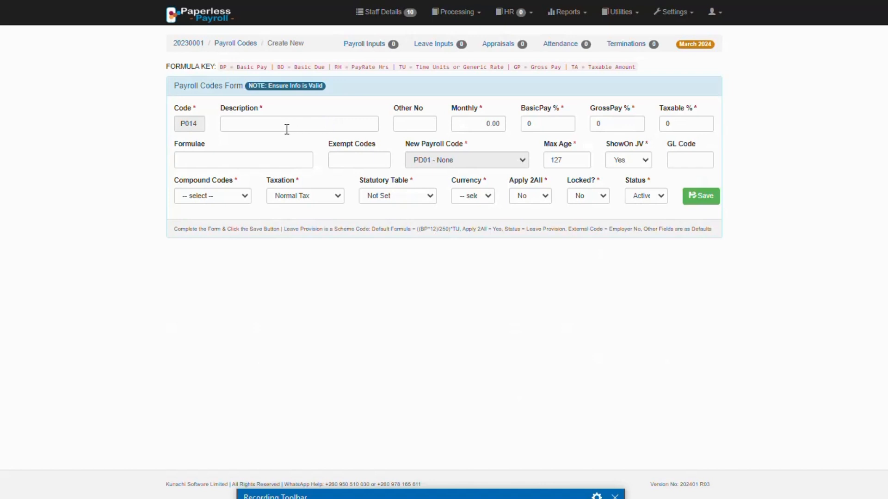
left_click(285, 129)
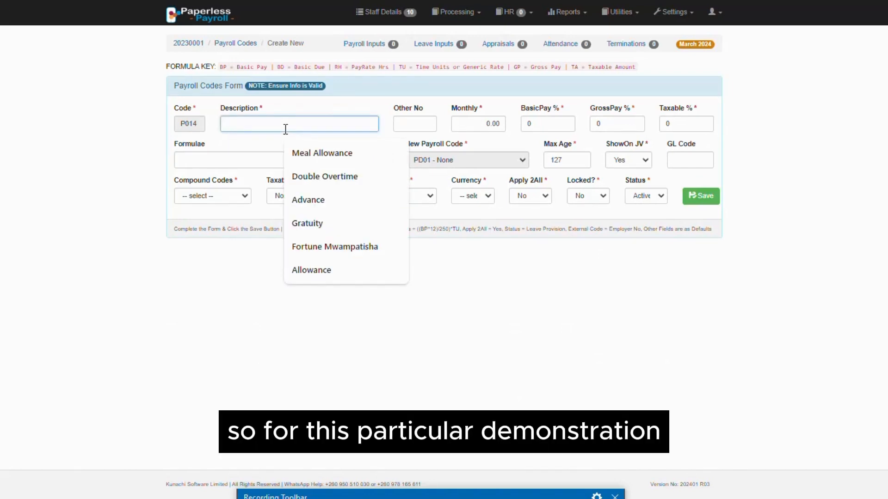
type("Ku")
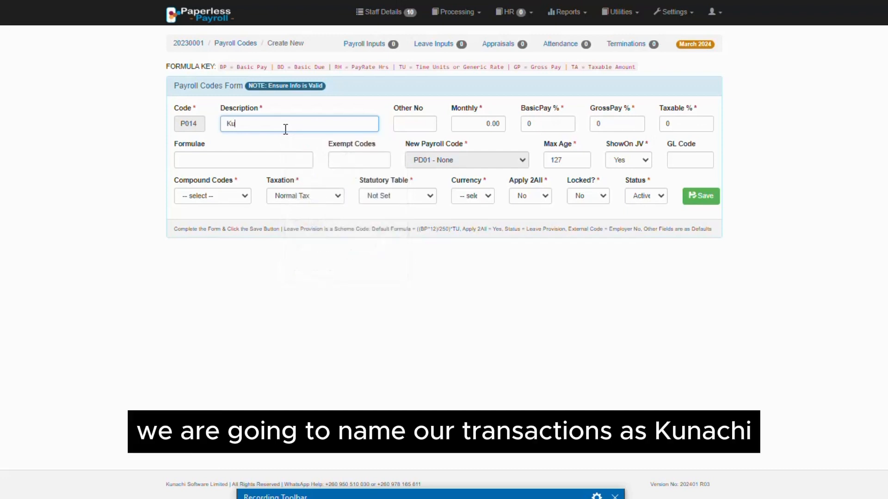
type("nachi p")
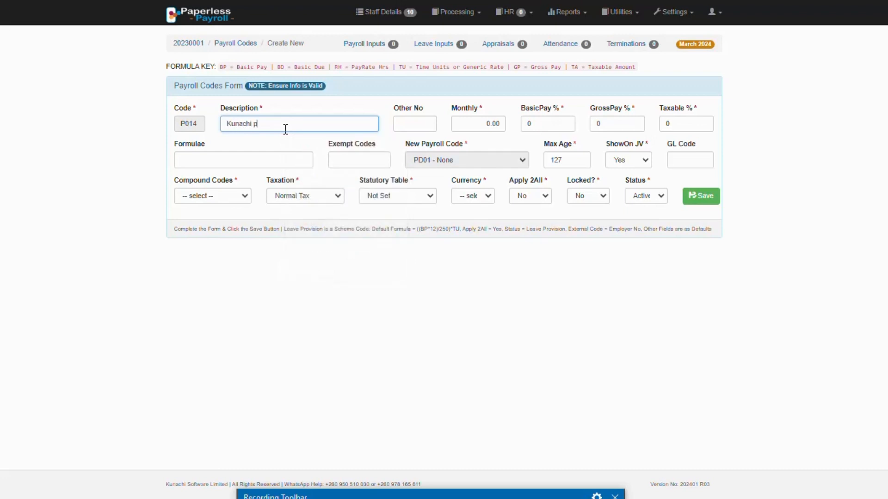
type("ayment")
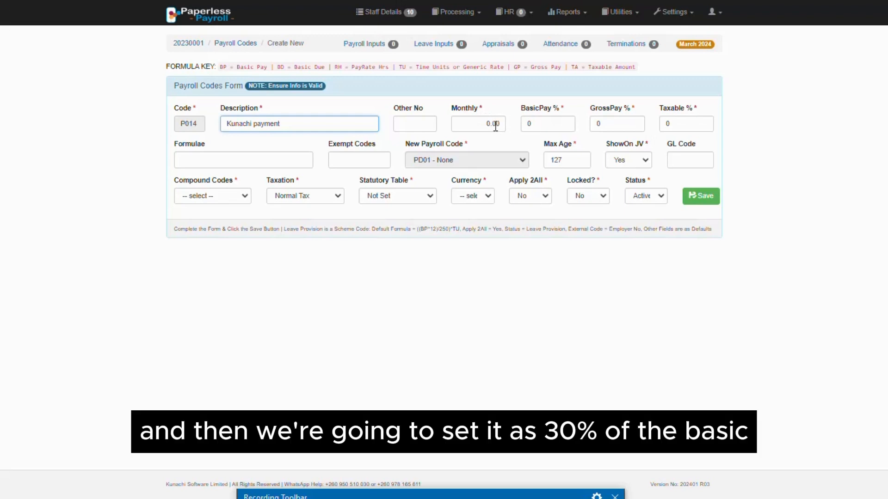
Set the pay code's basic pay percentage to 30 and its compound codes option to No.
left_click(540, 125)
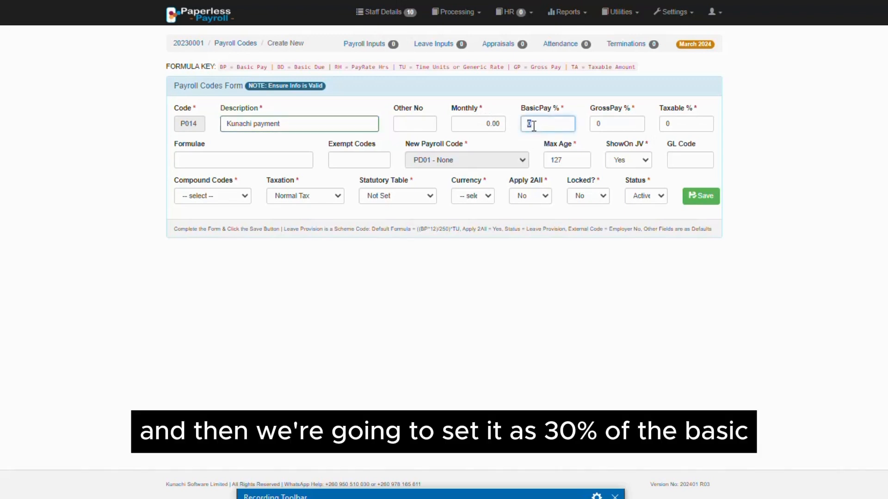
key("BackSpace")
type("30")
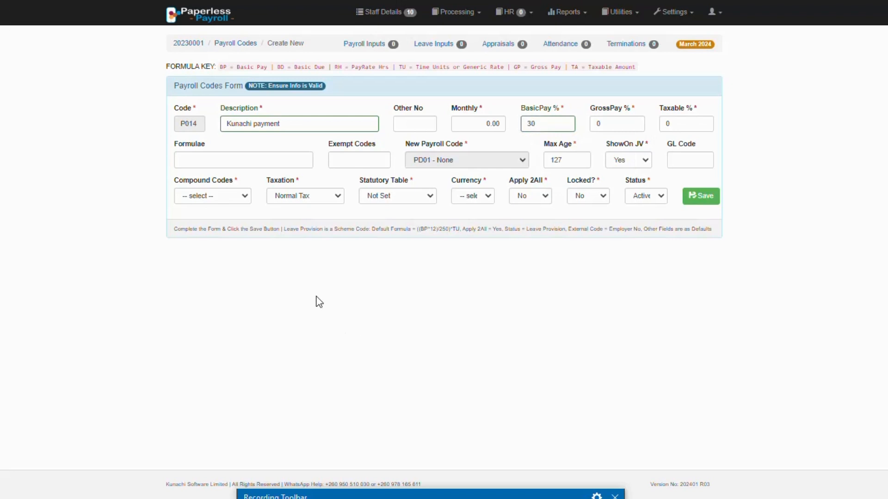
left_click(235, 196)
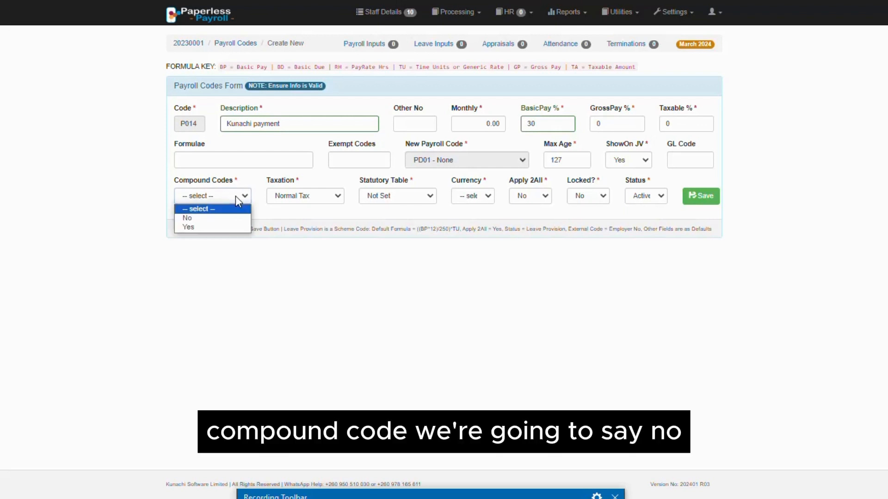
left_click(226, 217)
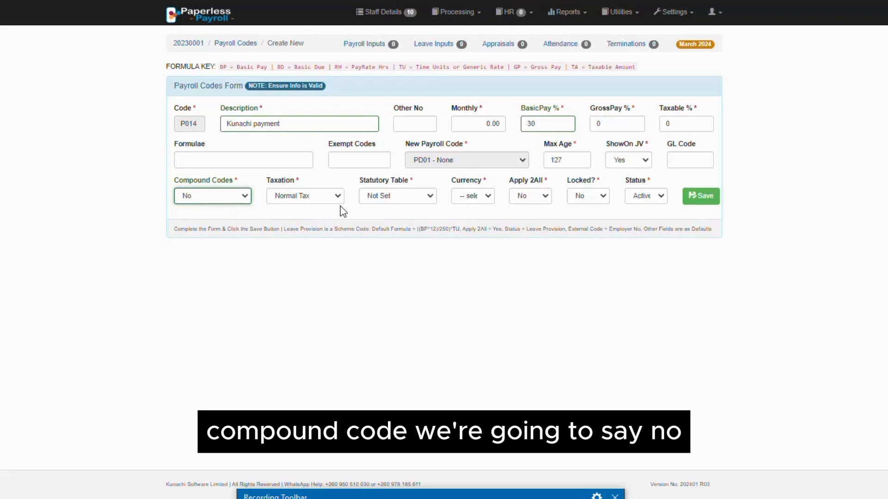
Enter 20240301 as the GL code of the Kunachi payment code.
left_click(692, 160)
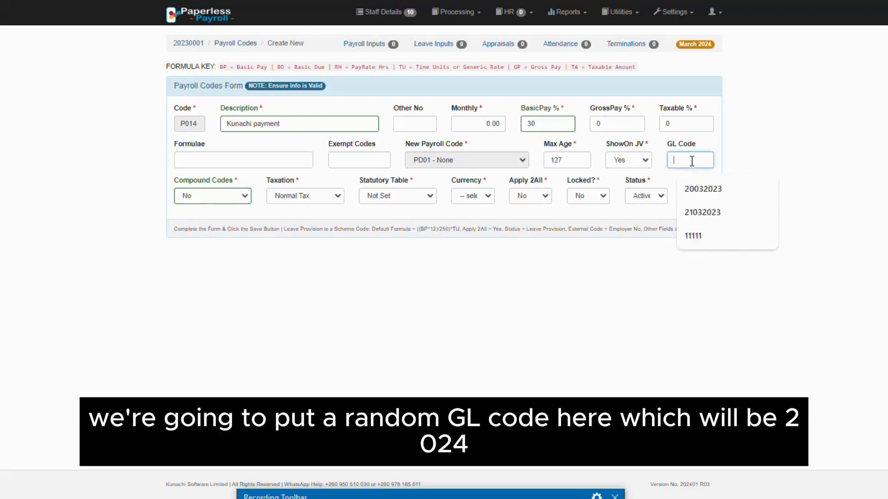
type("2024")
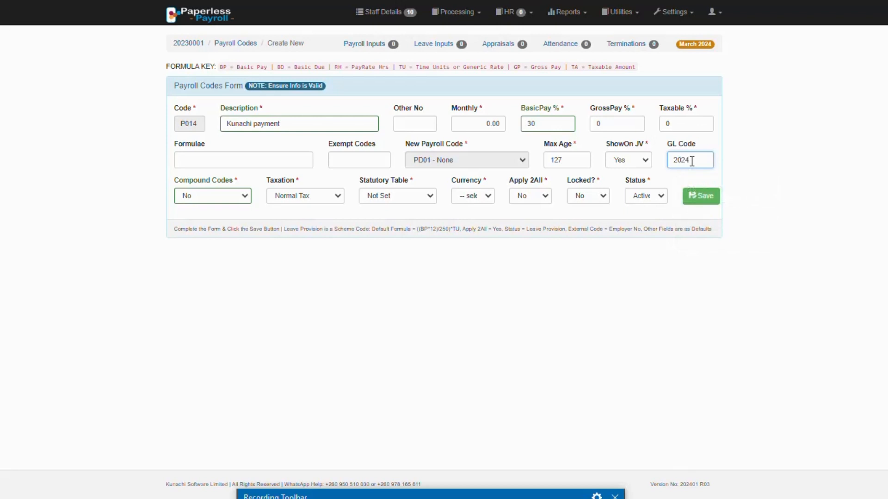
type("03")
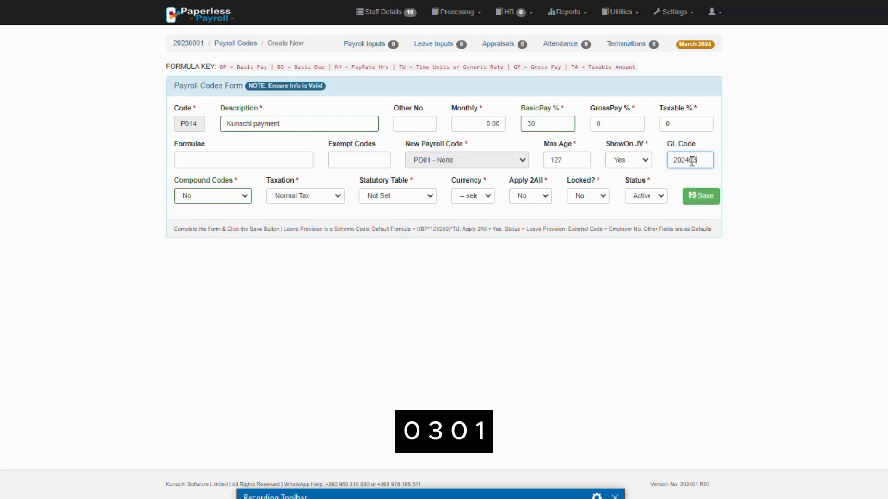
type("01")
left_click(348, 336)
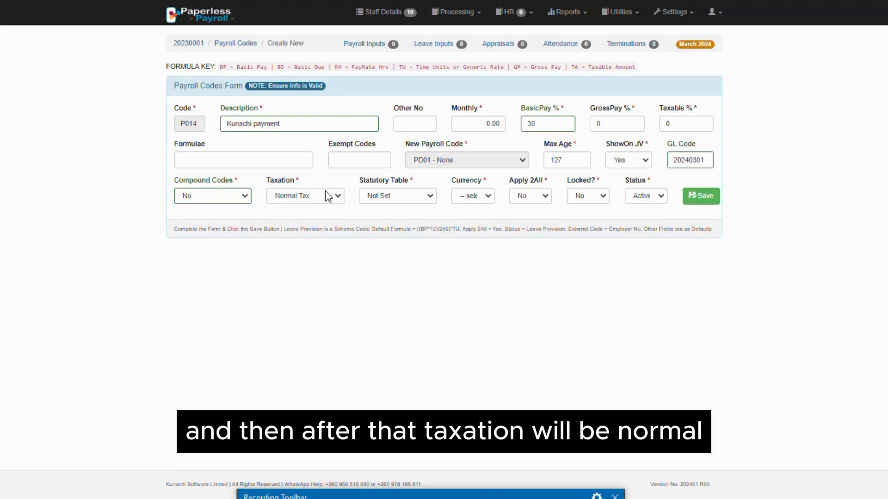
Set the pay code's currency to ZMW and save the new code.
left_click(486, 198)
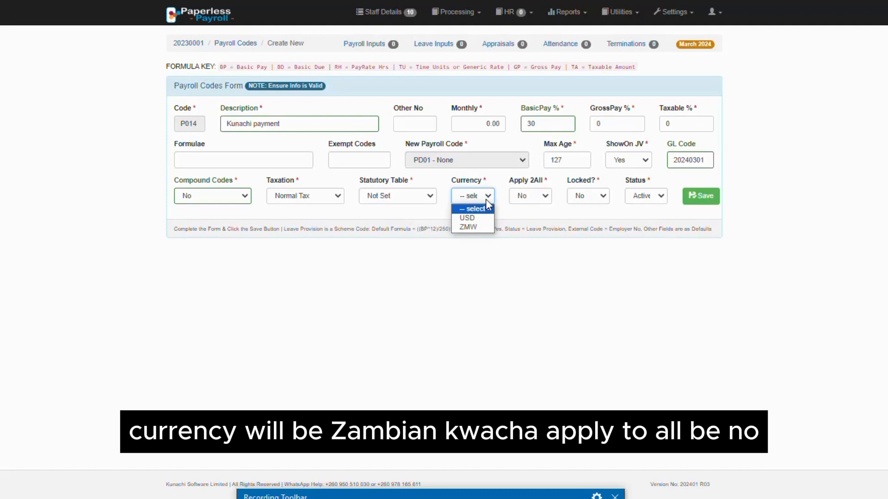
left_click(483, 229)
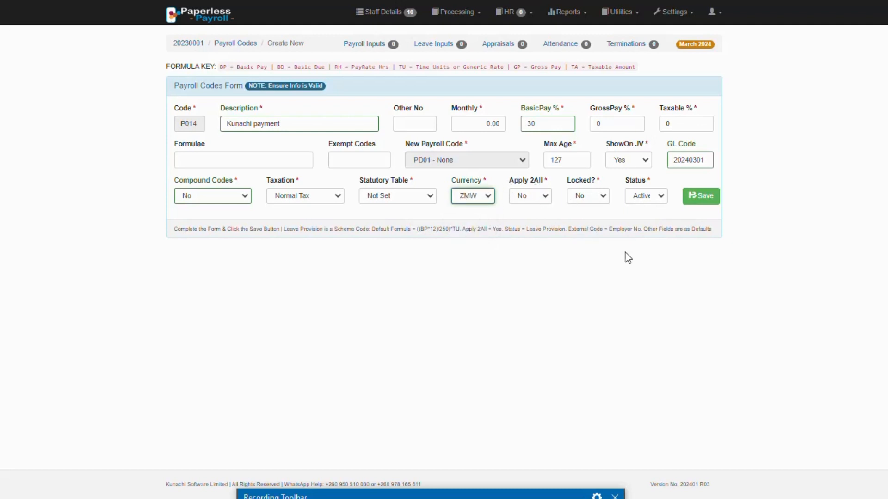
left_click(703, 202)
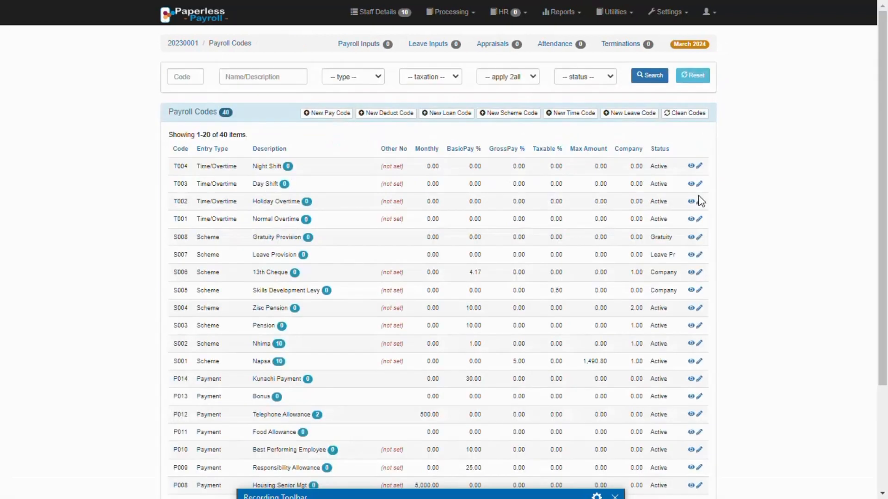
Start a new deduction code and enter "Kunachi Deduct" as its description.
left_click(378, 115)
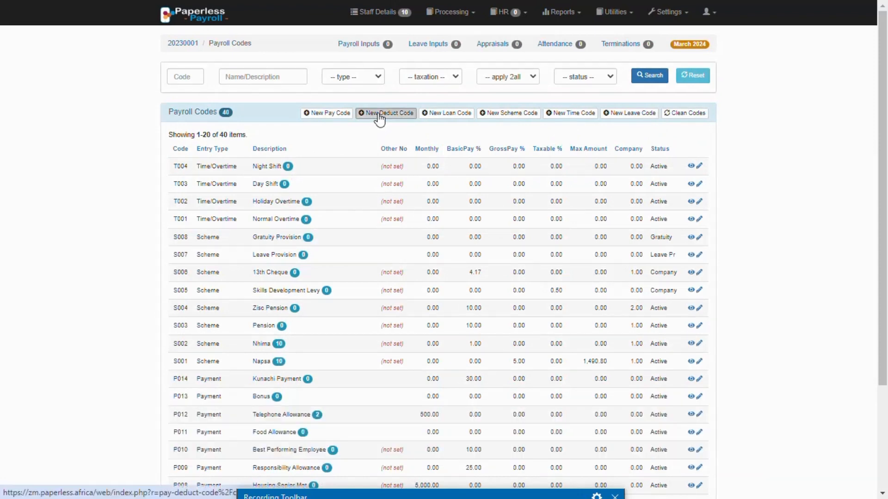
left_click(295, 128)
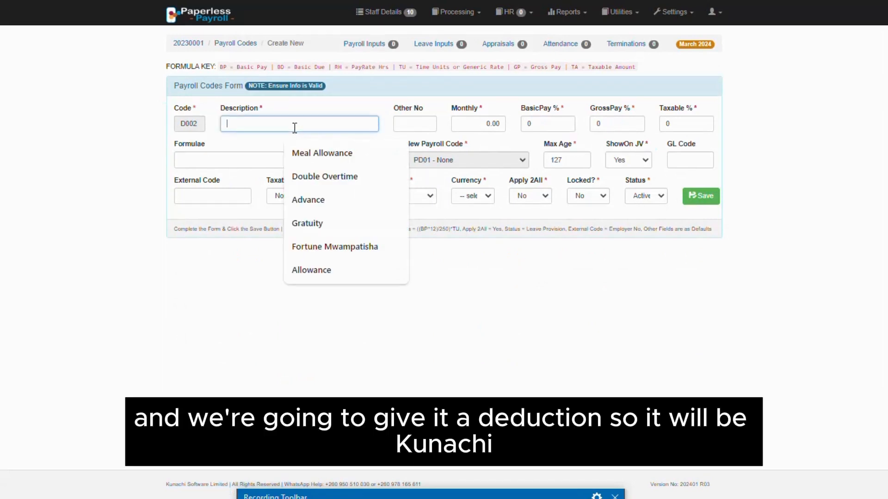
type("Ku")
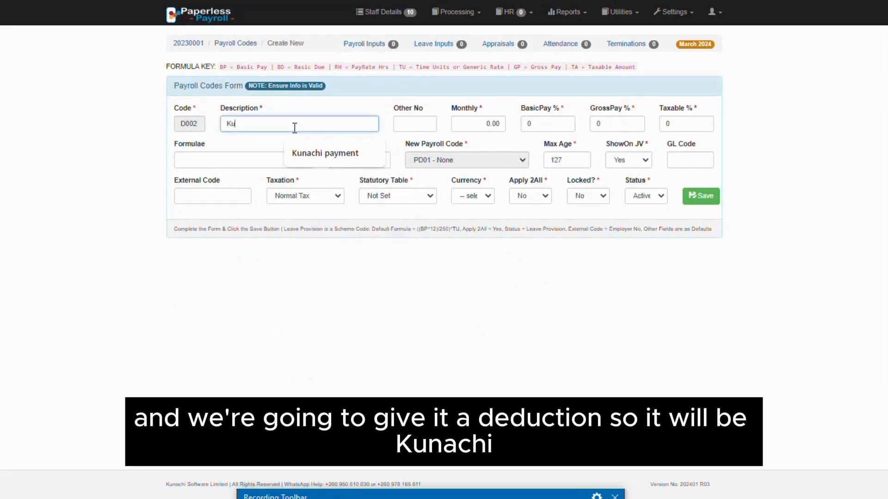
type("nac")
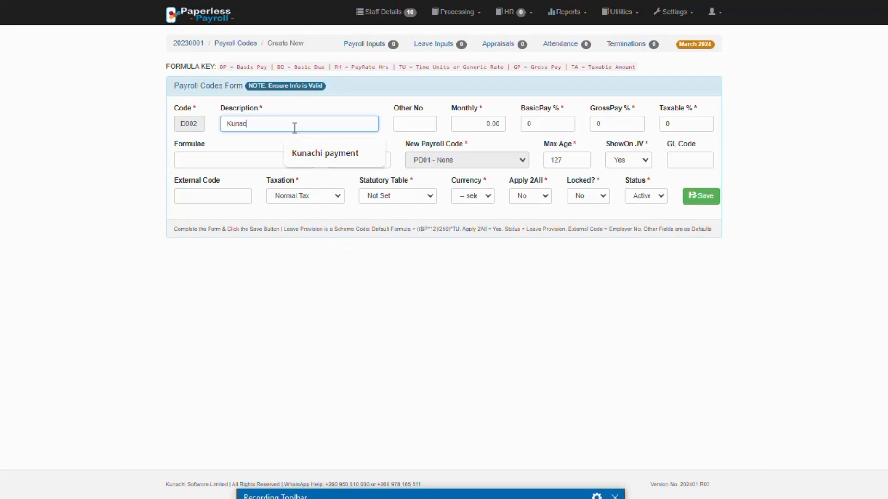
type("hi Deduct")
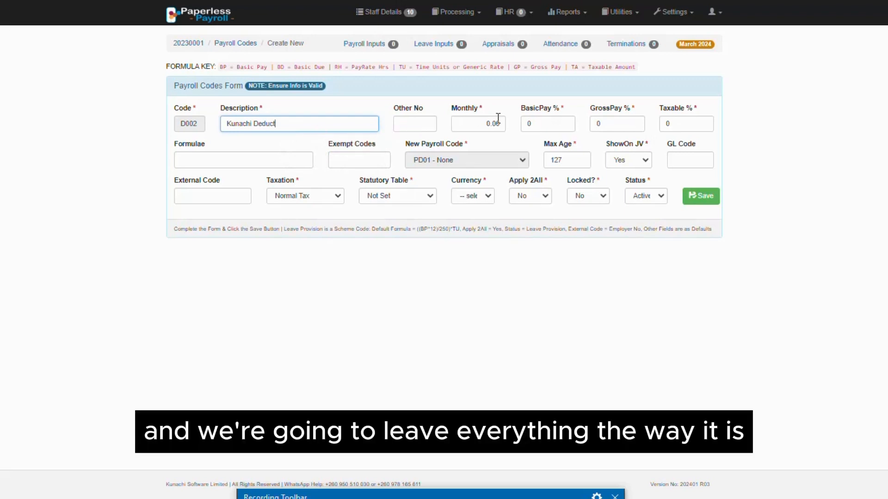
Enter 20240302 as the deduction code's GL code, adapting the suggested entry 20240301.
left_click(678, 159)
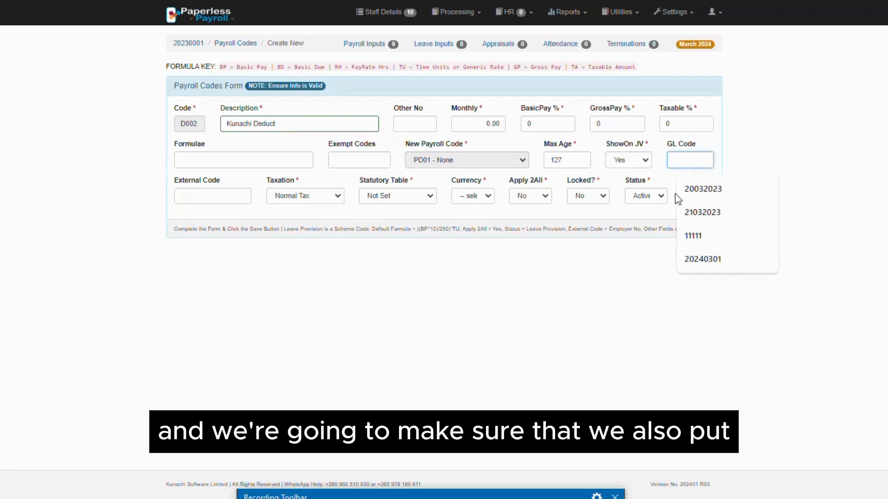
left_click(714, 259)
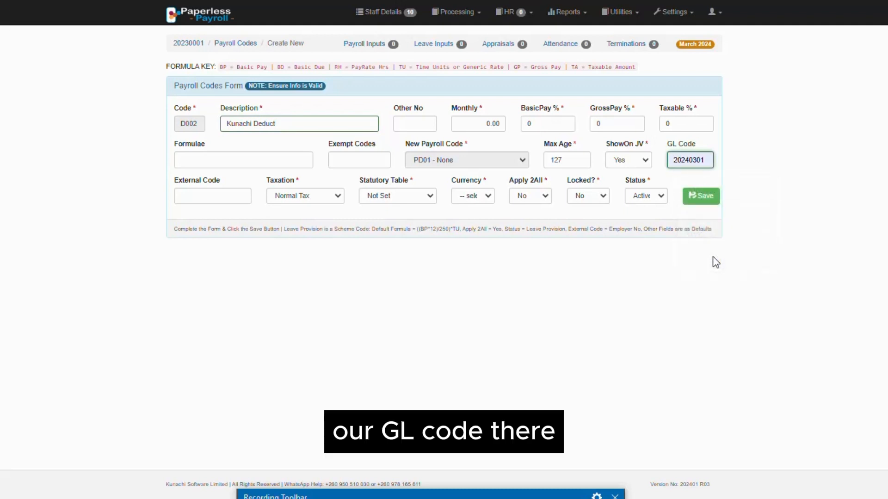
key("BackSpace")
type("2")
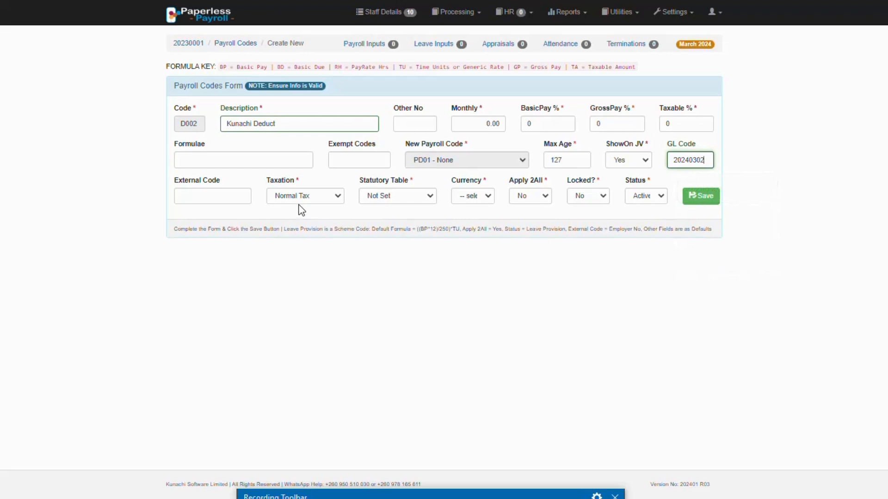
Set the deduction code's currency to ZMW and save the new code.
left_click(462, 196)
left_click(479, 228)
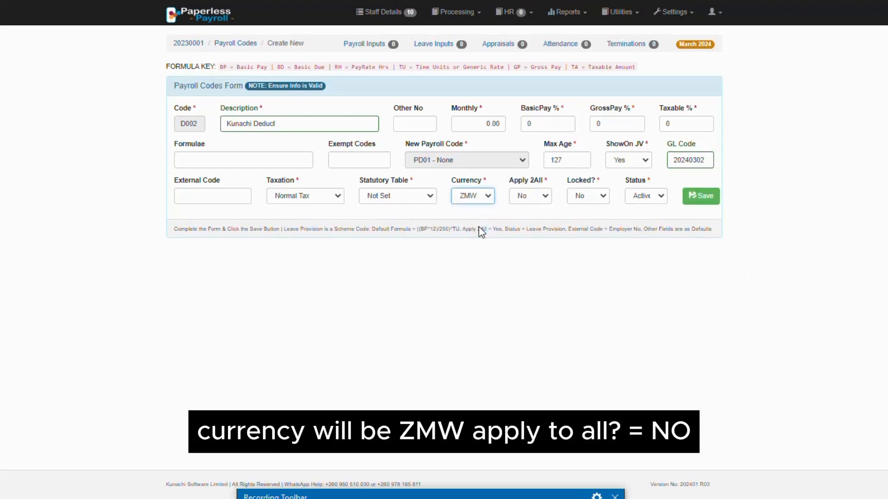
left_click(709, 201)
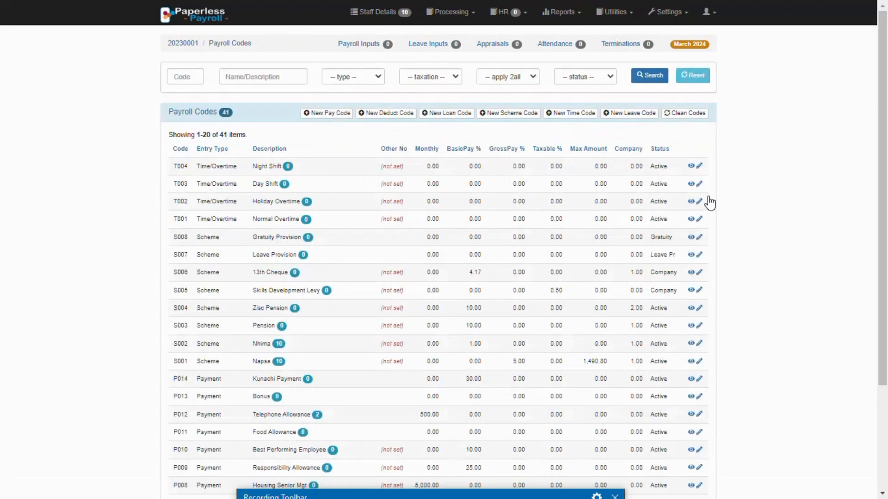
Start a new loan code and enter "car loan" as its description.
left_click(446, 116)
left_click(255, 120)
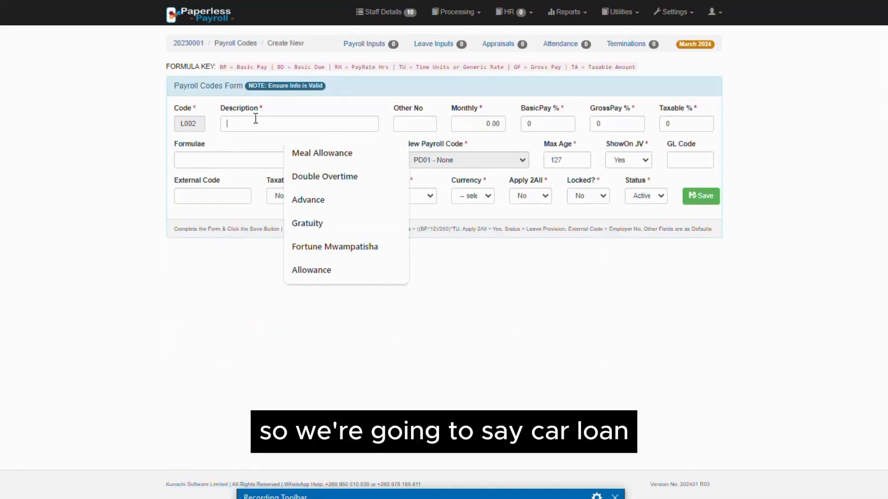
type("car")
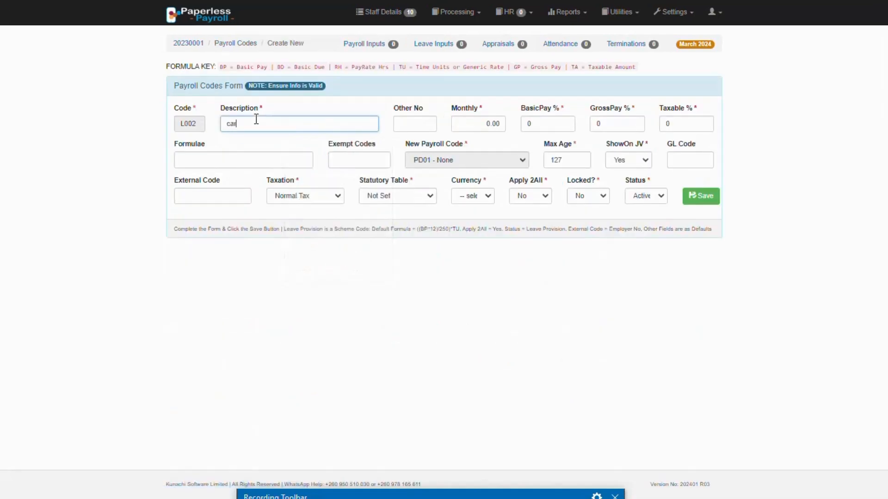
type(" loan")
Enter 20240303 as the car loan code's GL code, adapting the suggested entry 20240302.
left_click(694, 158)
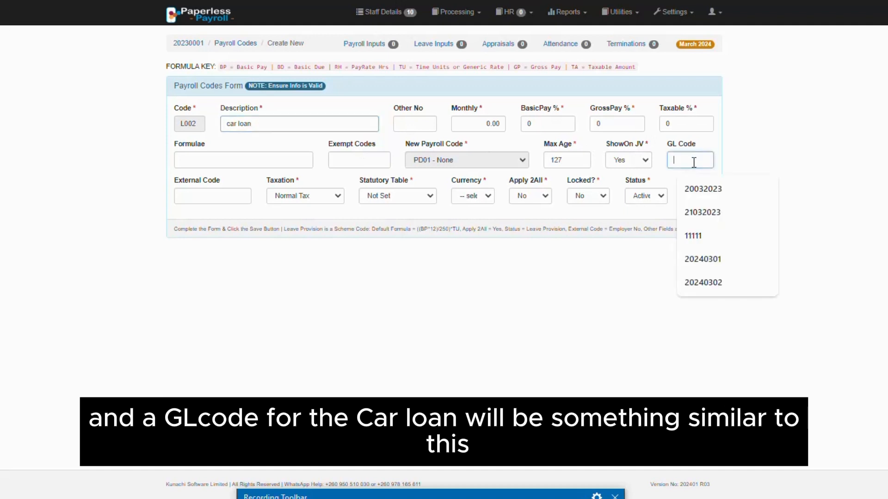
left_click(715, 282)
key("BackSpace")
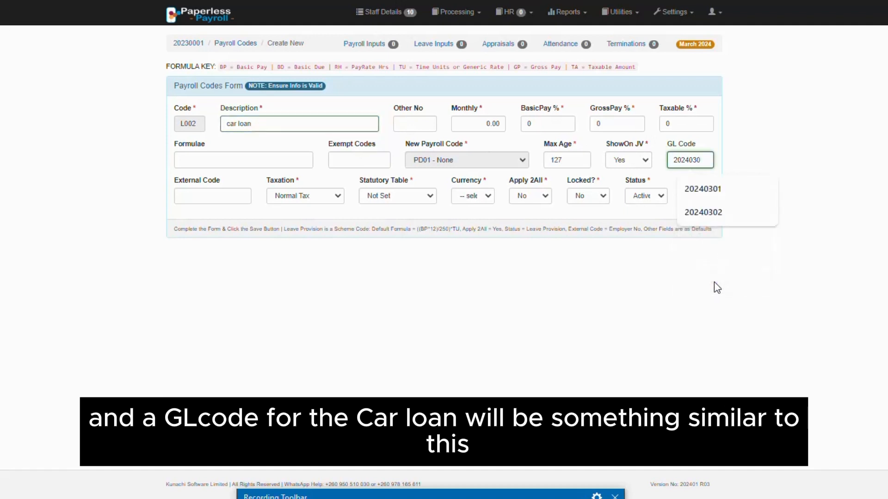
type("3")
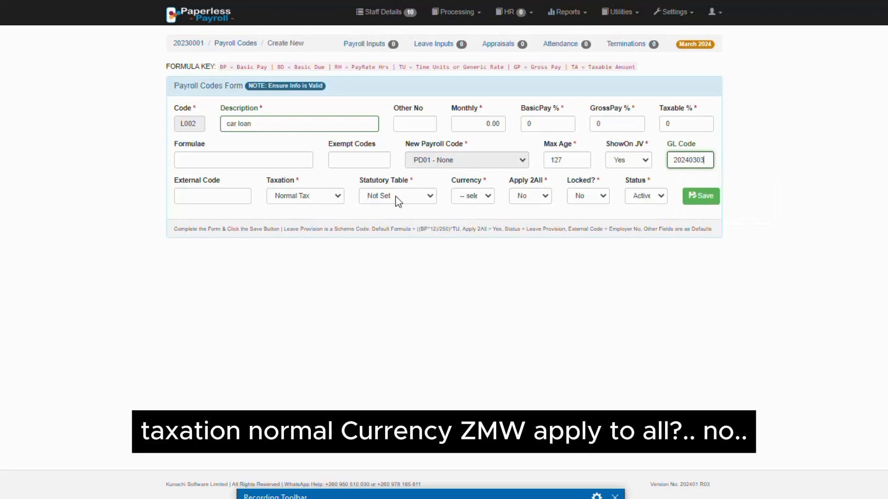
Set the car loan code's currency to ZMW and save the new code.
left_click(478, 196)
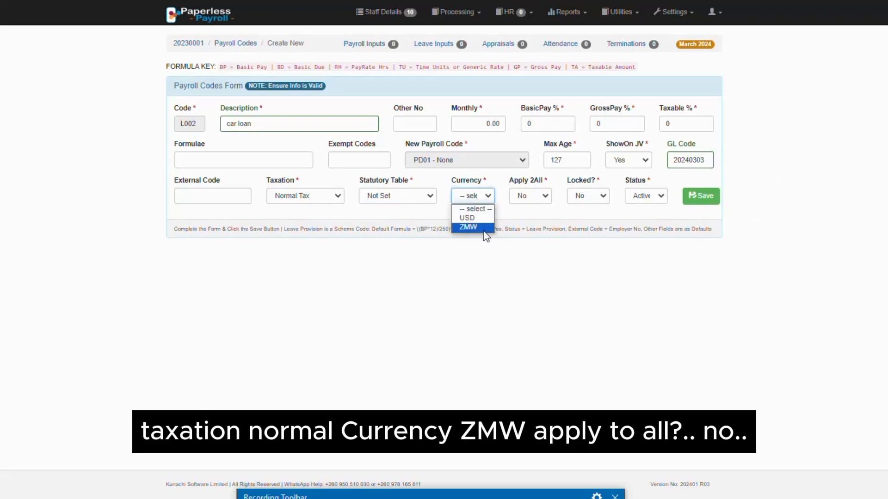
left_click(484, 228)
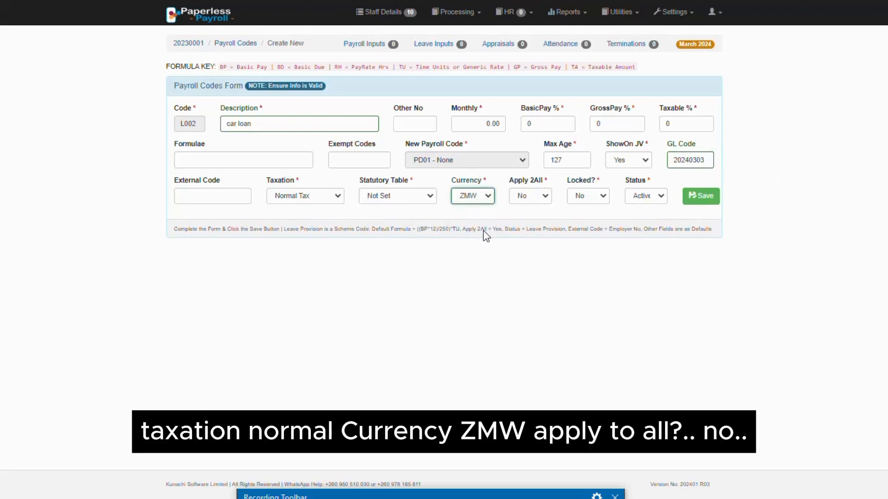
left_click(701, 198)
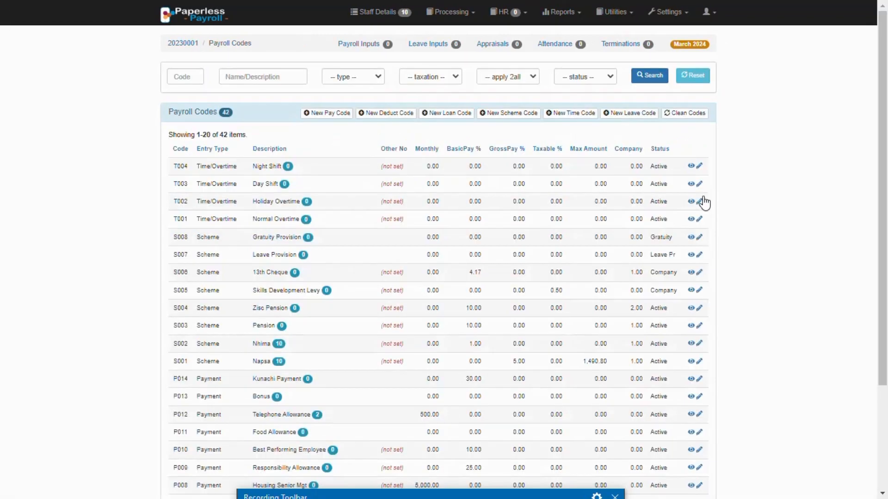
Start a new scheme code and enter "Kunachi Scheme" as its description.
left_click(507, 118)
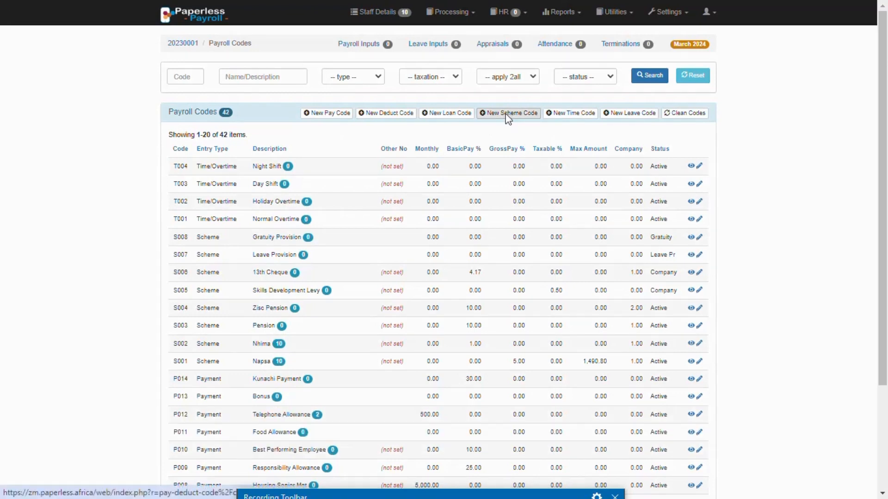
left_click(237, 123)
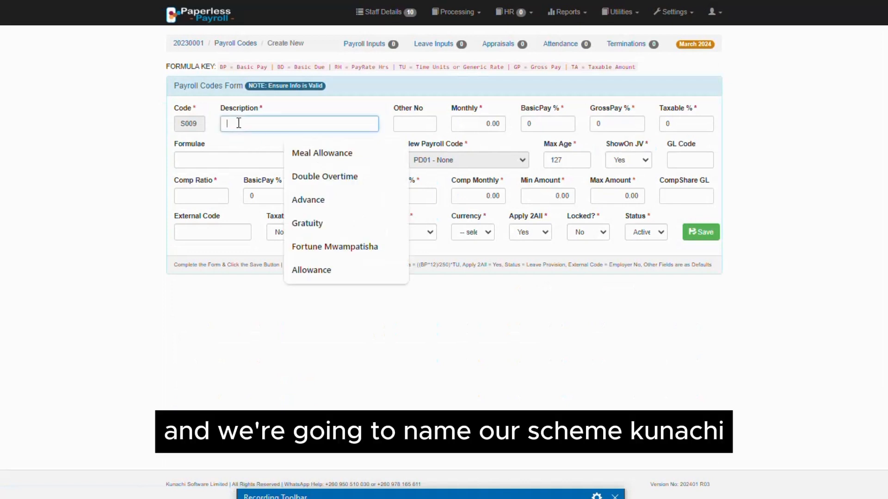
type("Ku")
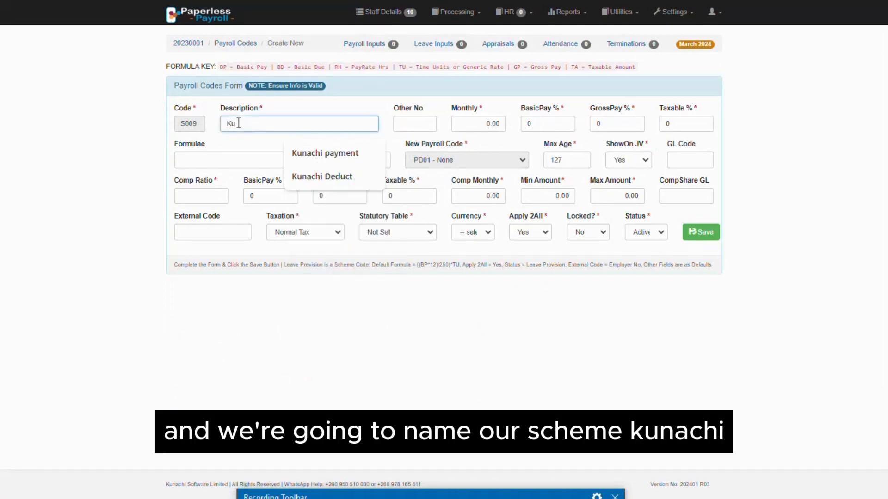
type("nachi")
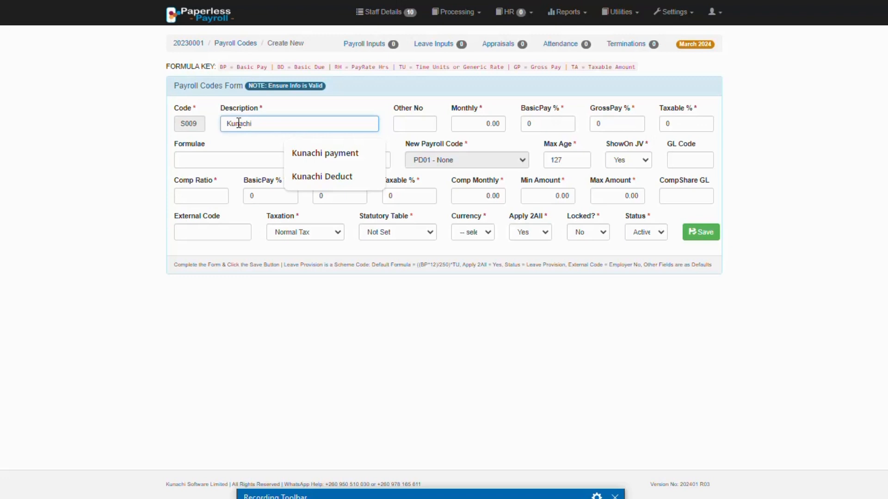
type(" Sch")
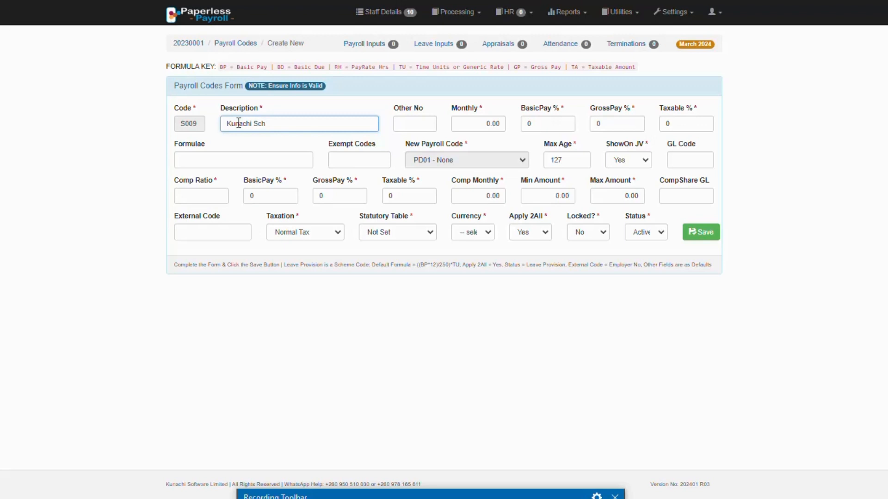
type("eme")
Set the scheme code's employee BasicPay % to 30 and the company's BasicPay % to 10.
left_click(536, 126)
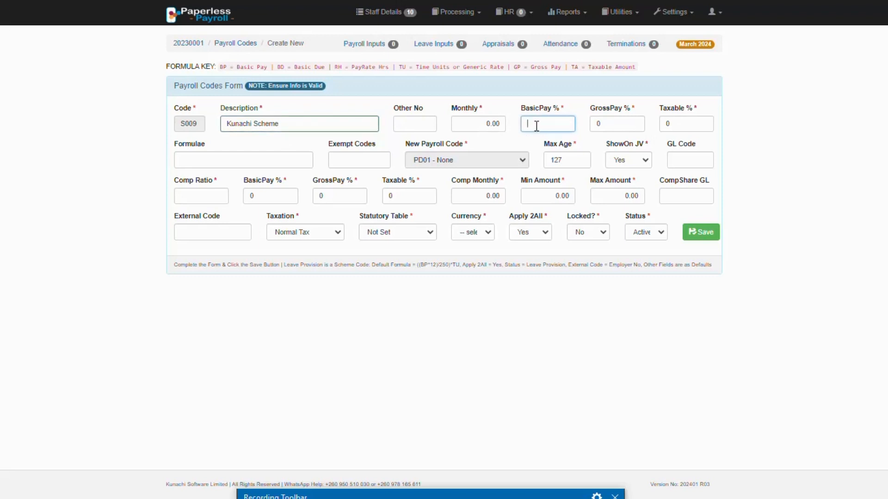
type("30")
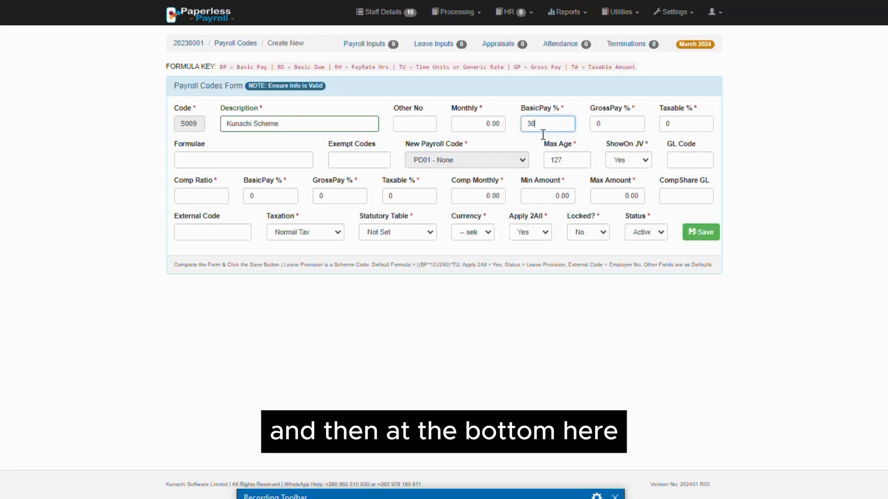
left_click(259, 197)
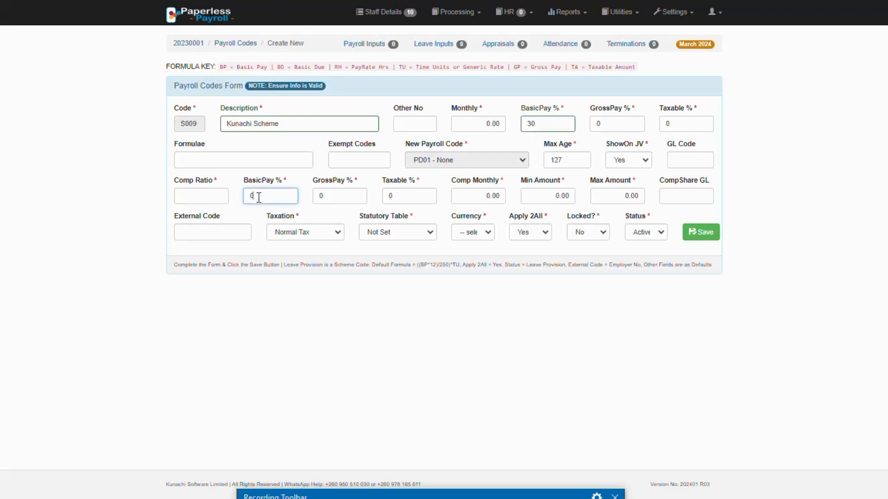
key("BackSpace")
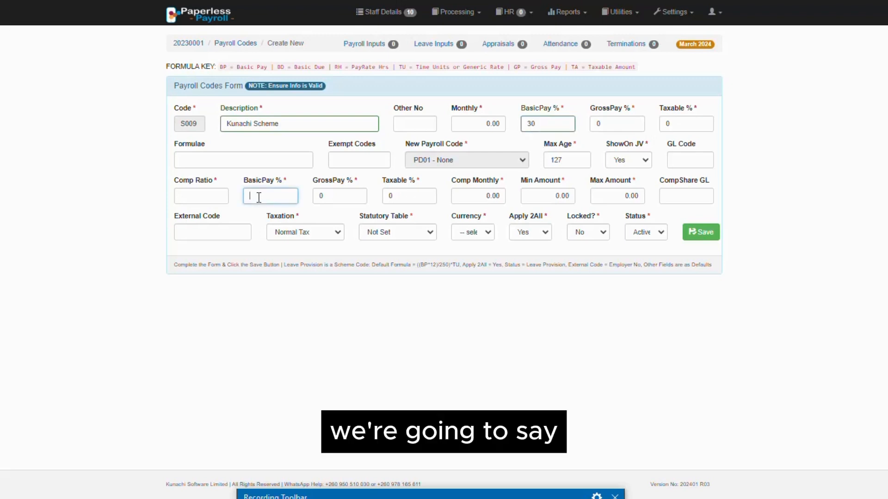
type("10")
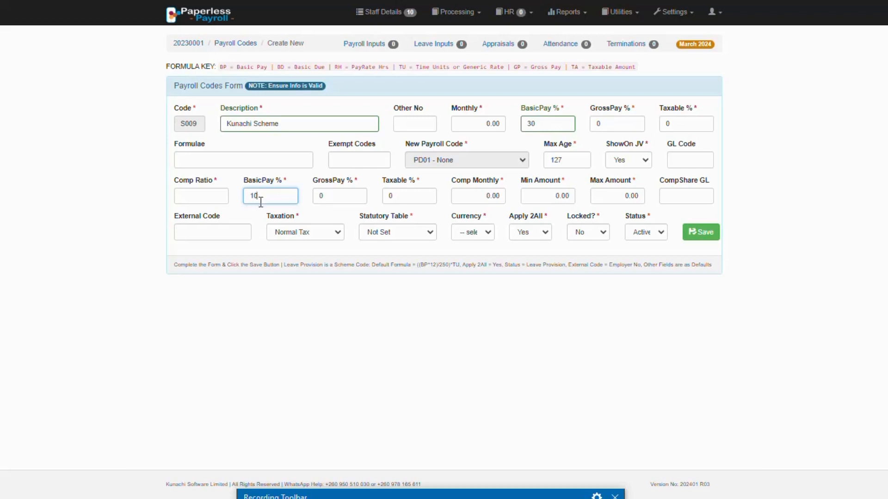
Enter 20240305 as the scheme code's GL code, adapting the suggested entry 20240303.
left_click(689, 159)
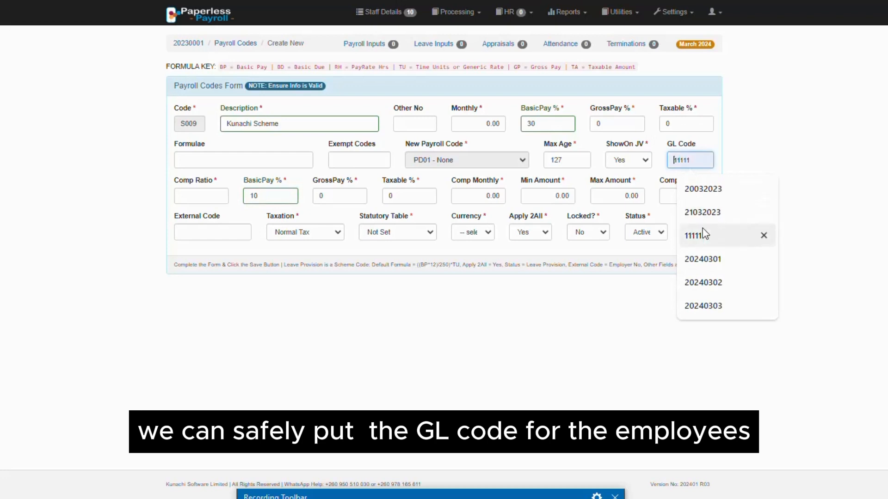
left_click(712, 306)
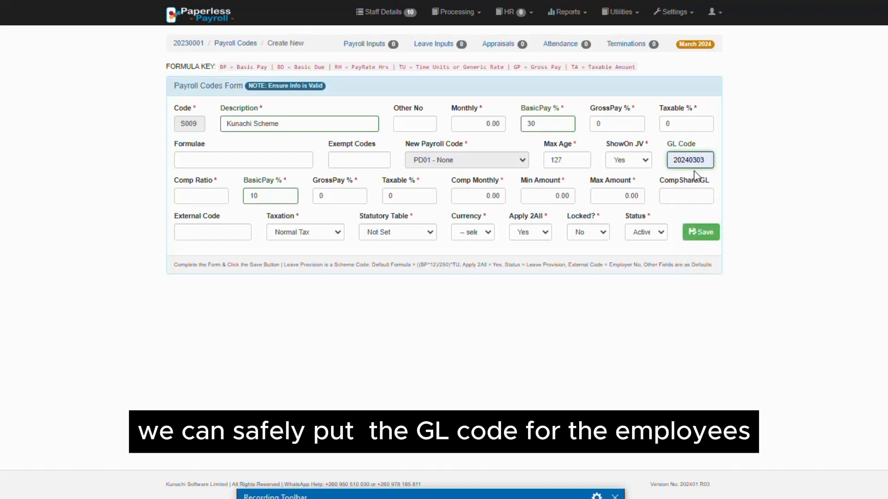
key("BackSpace")
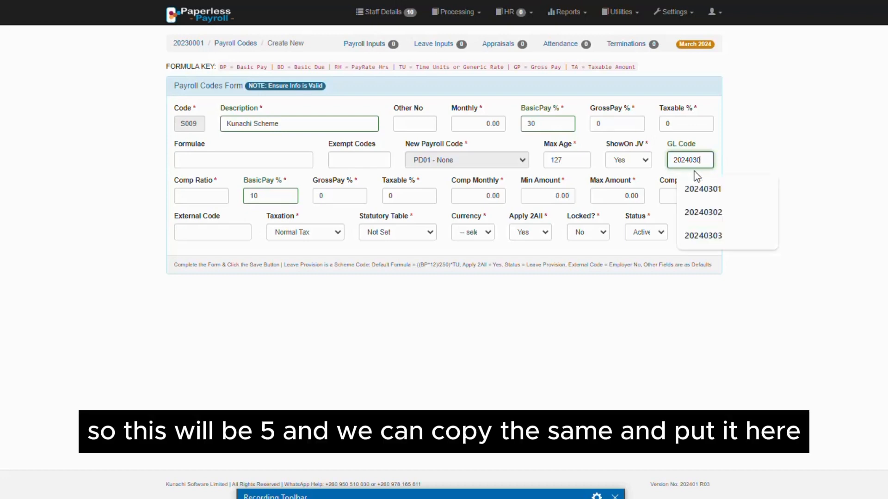
type("5")
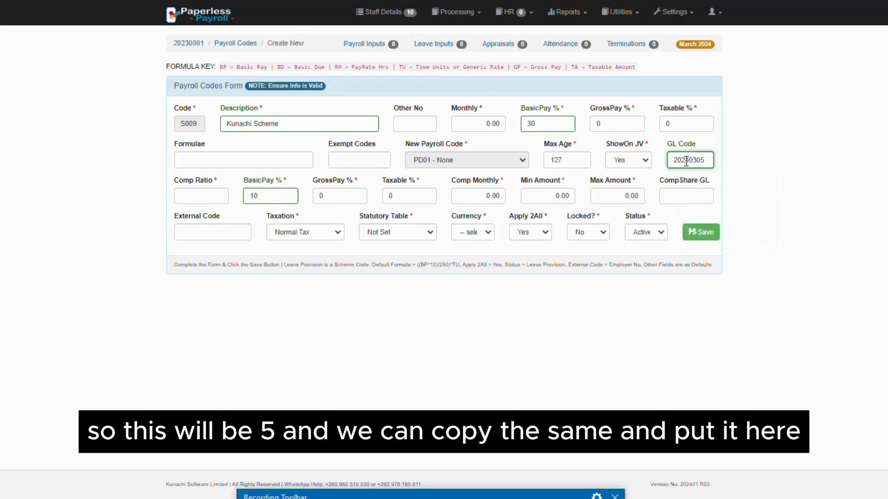
Copy the scheme's GL code into CompShare GL and change its last digit to make it 20240306.
double_click(686, 161)
key("ctrl+c")
left_click(682, 197)
key("ctrl+v")
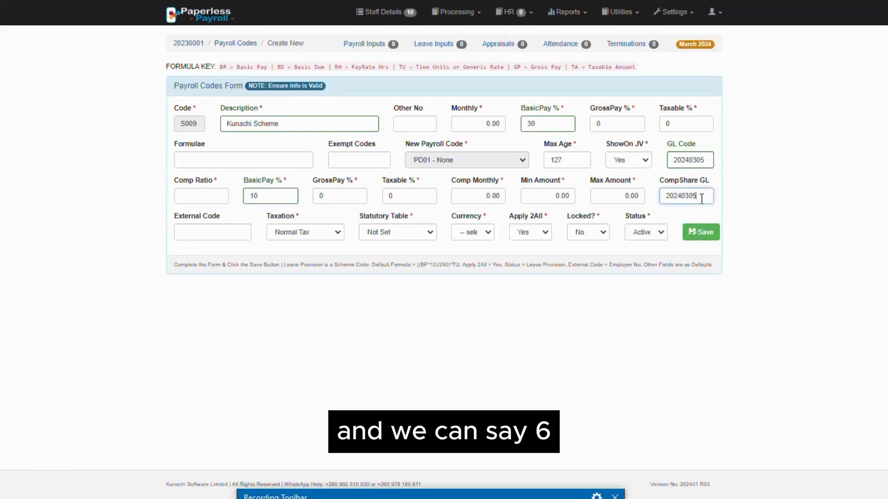
key("BackSpace")
type("6")
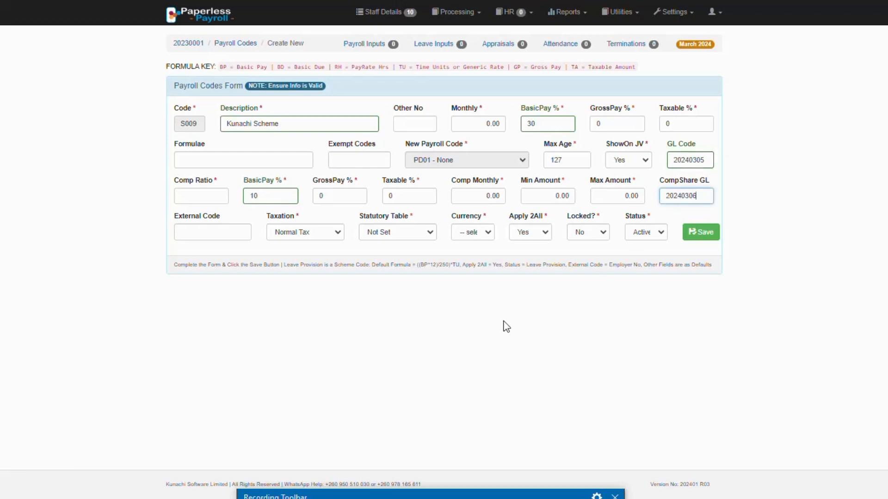
Set the scheme code's currency to ZMW and its Apply 2All option to No.
left_click(475, 233)
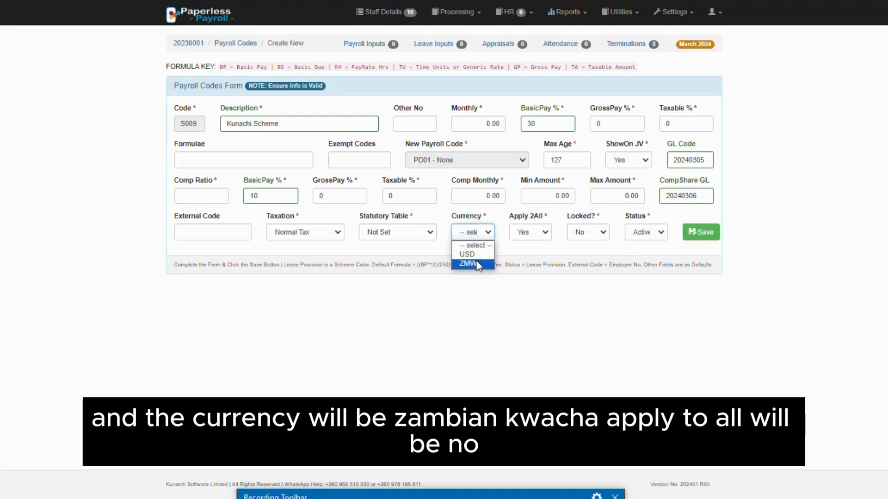
left_click(475, 261)
left_click(536, 233)
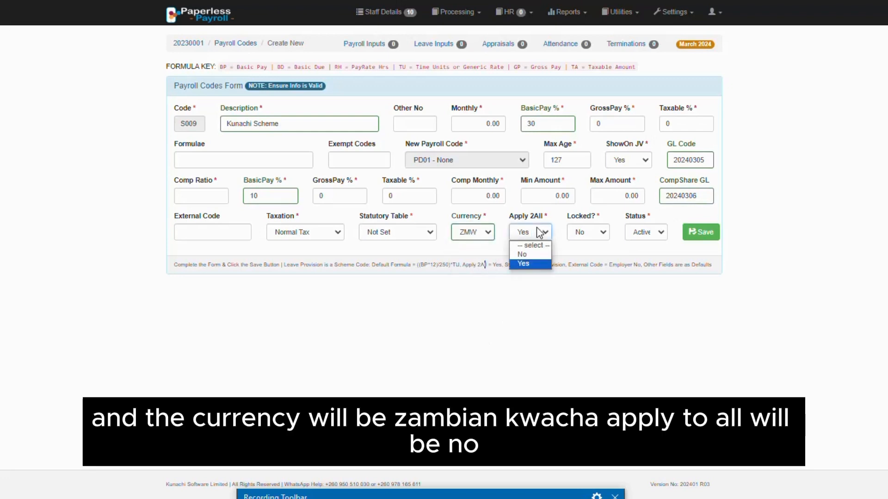
left_click(531, 254)
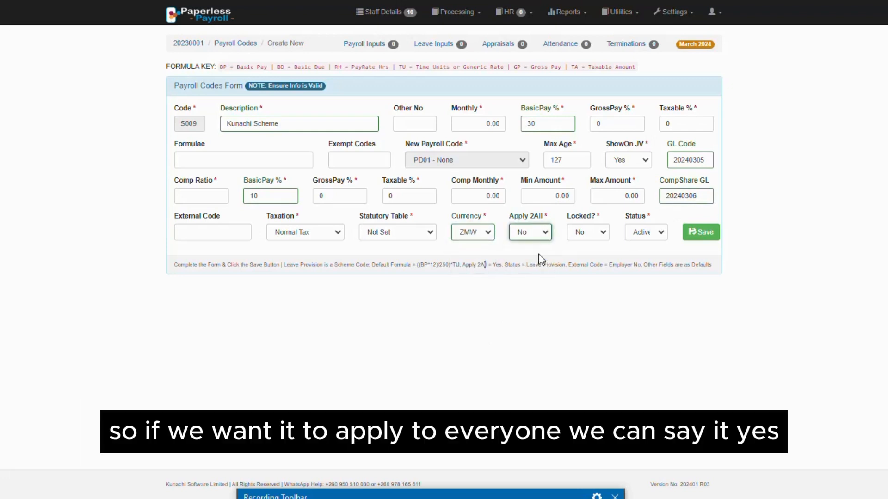
Switch the scheme code's Apply 2All option to Yes and back to No.
left_click(534, 238)
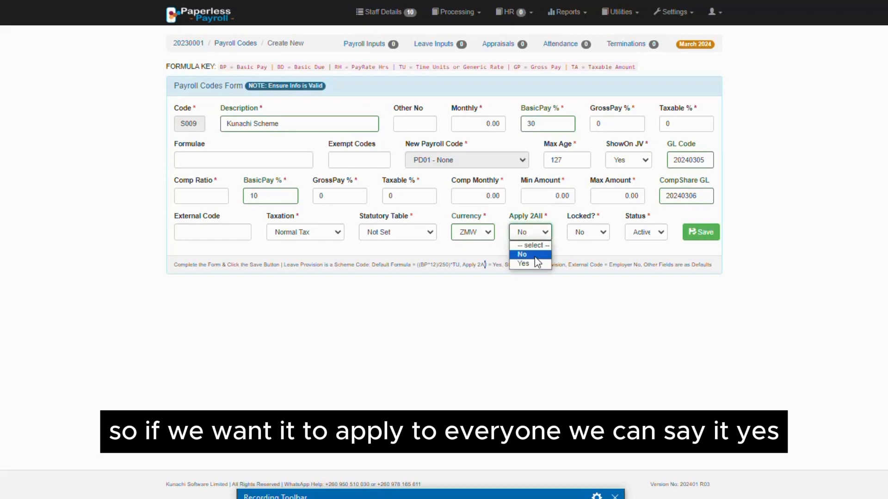
left_click(536, 264)
left_click(534, 235)
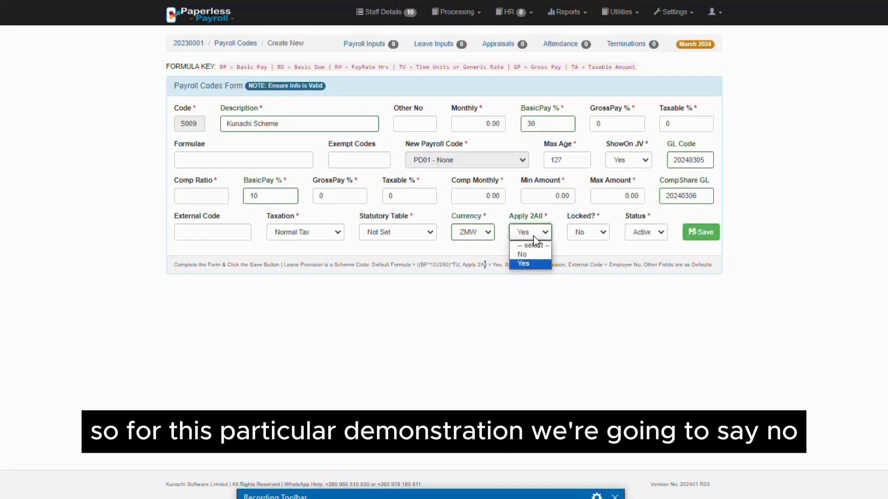
left_click(537, 253)
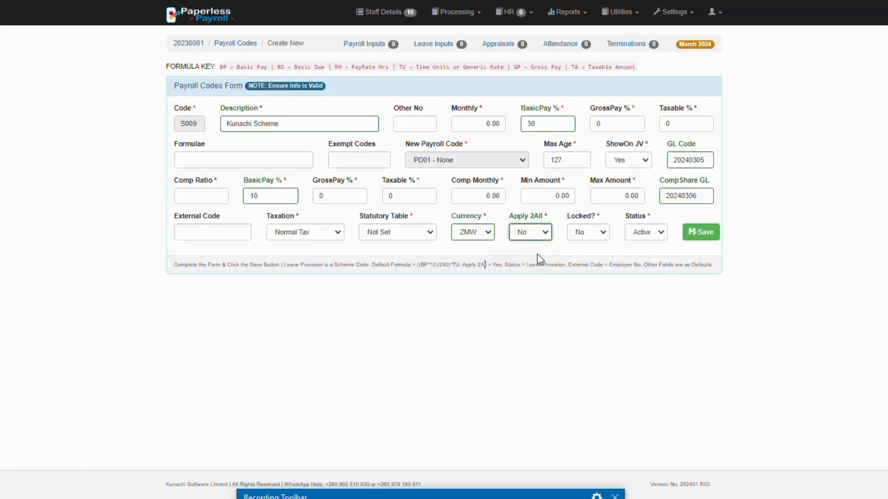
Set the scheme code's required Comp Ratio to 0 and save the new code.
left_click(703, 238)
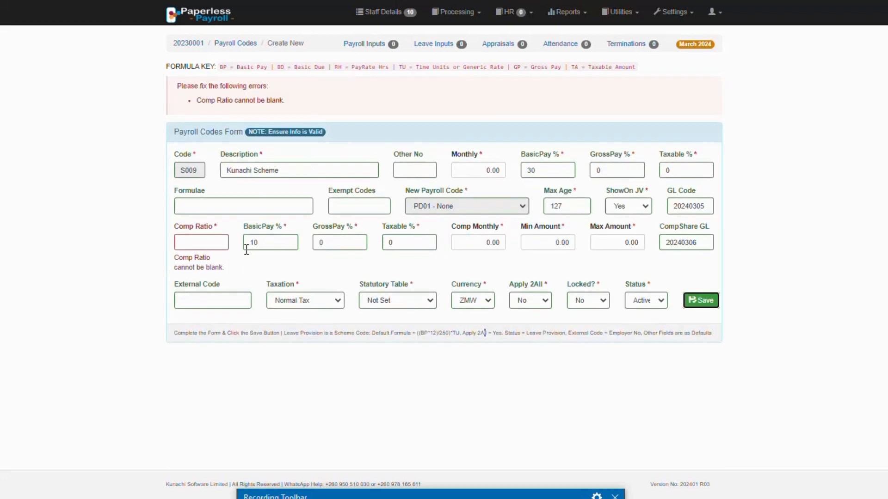
left_click(226, 241)
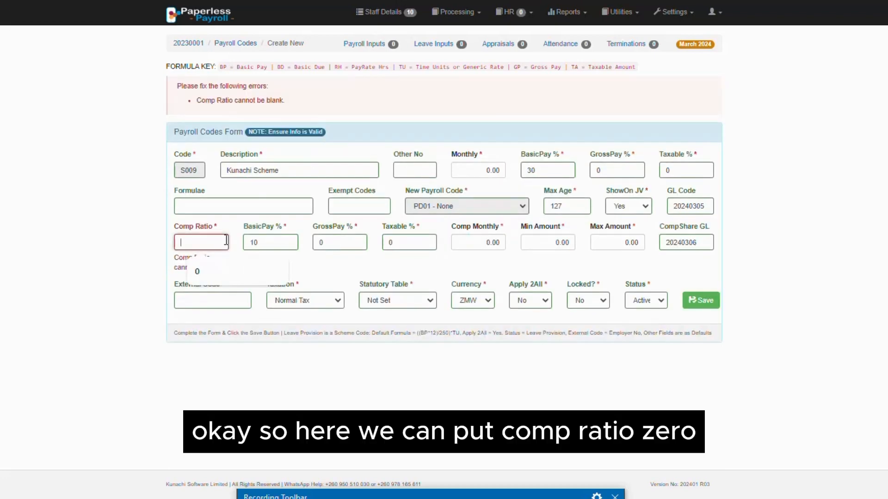
left_click(212, 271)
left_click(710, 280)
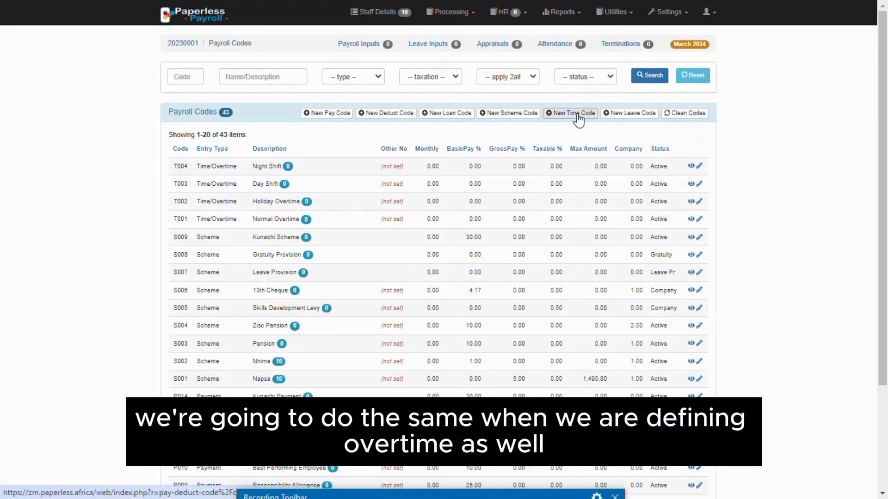
Filter the payroll codes by the Time/Overtime type and review the existing normal and holiday overtime entries.
left_click(367, 76)
left_click(356, 133)
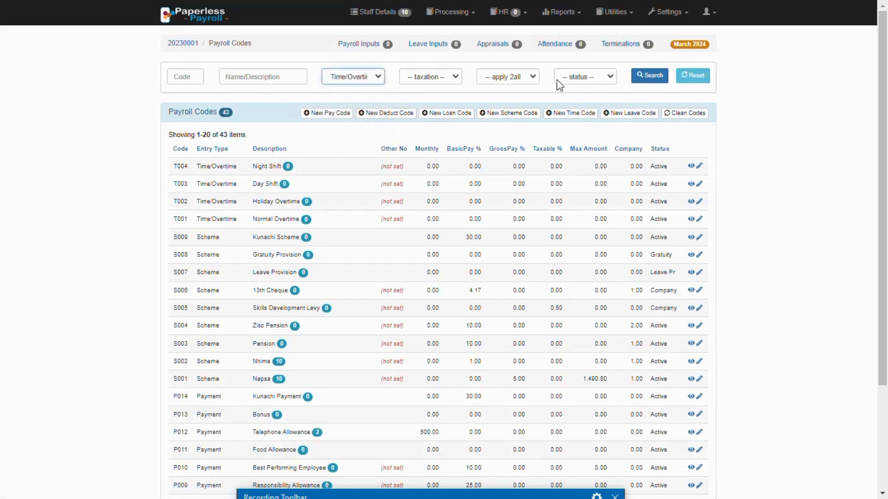
left_click(648, 77)
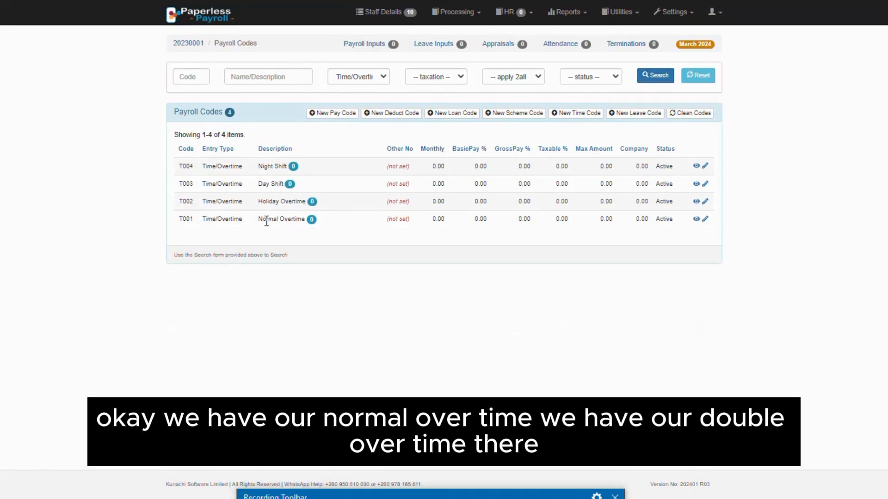
double_click(267, 221)
double_click(268, 204)
left_click(287, 252)
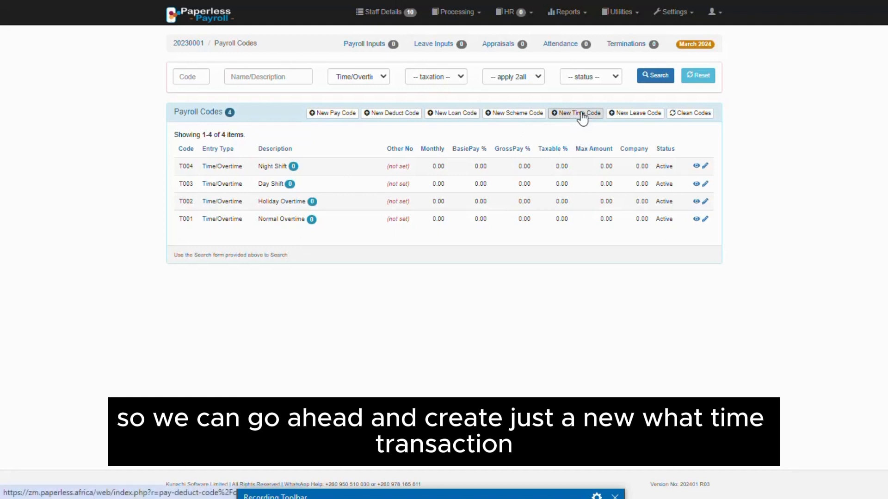
Start a new time code with the description Overtime and the formula (BP/RH)*TU*1.5.
left_click(581, 116)
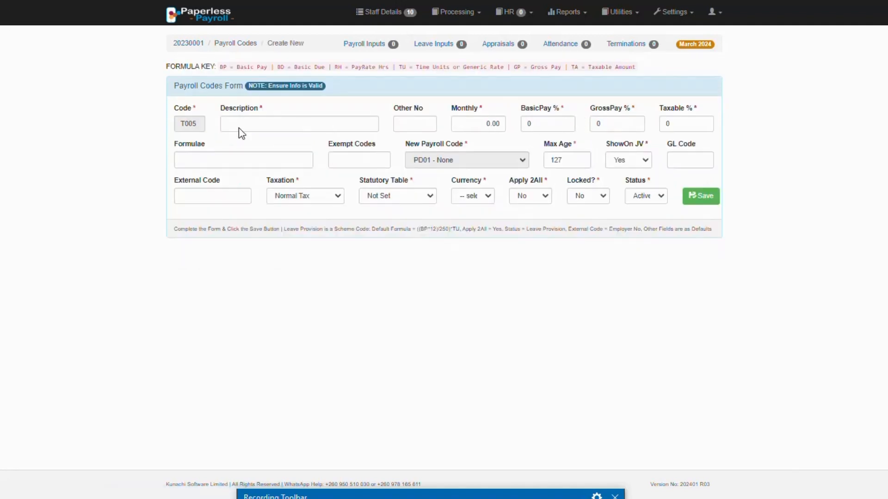
left_click(250, 128)
type("Over")
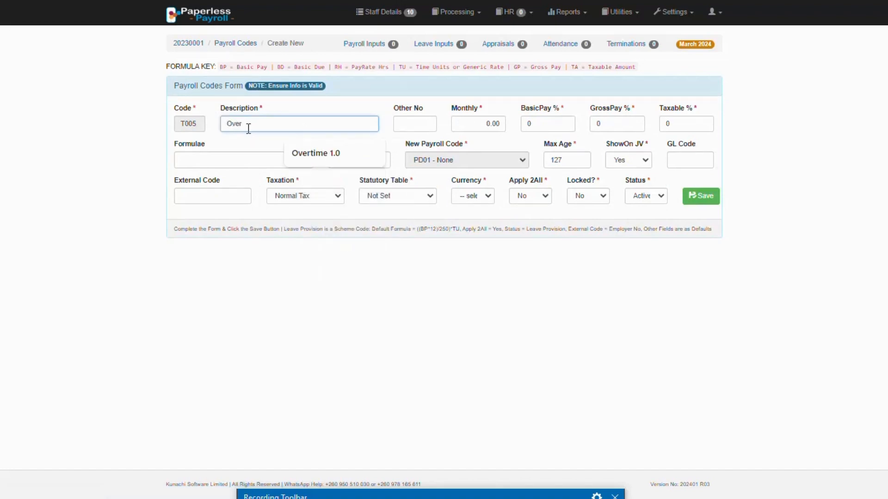
type("time")
left_click(340, 300)
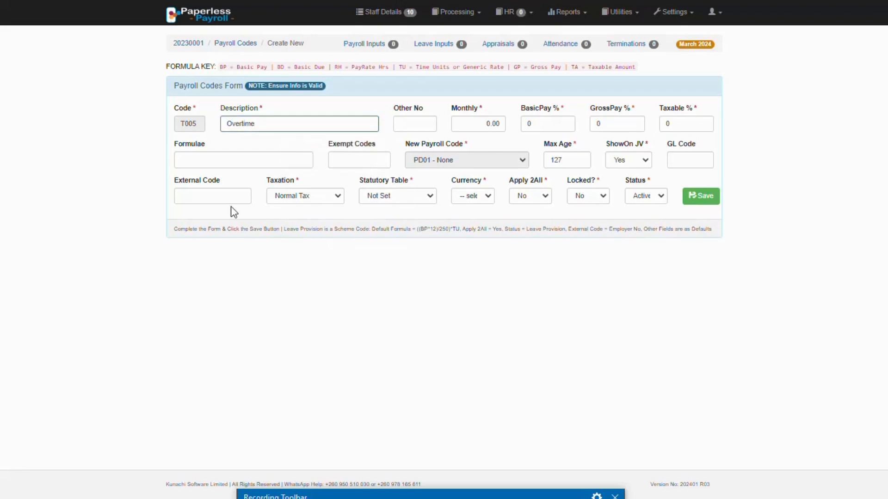
left_click(194, 160)
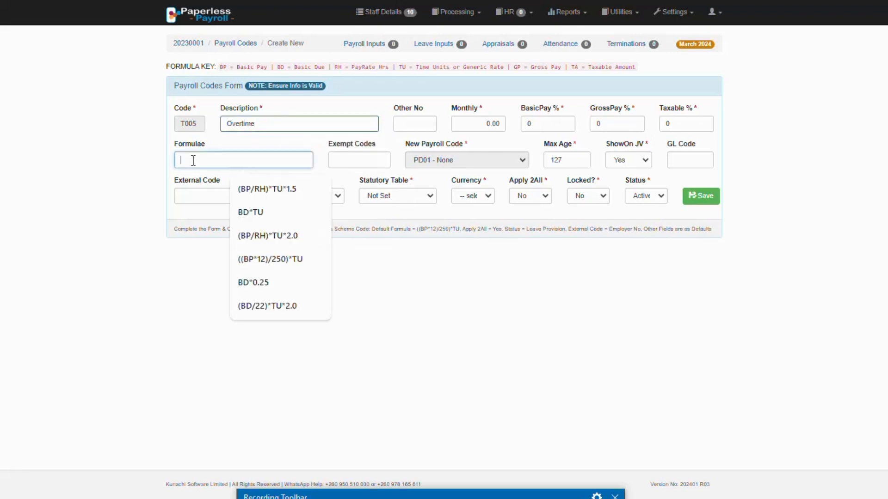
left_click(283, 193)
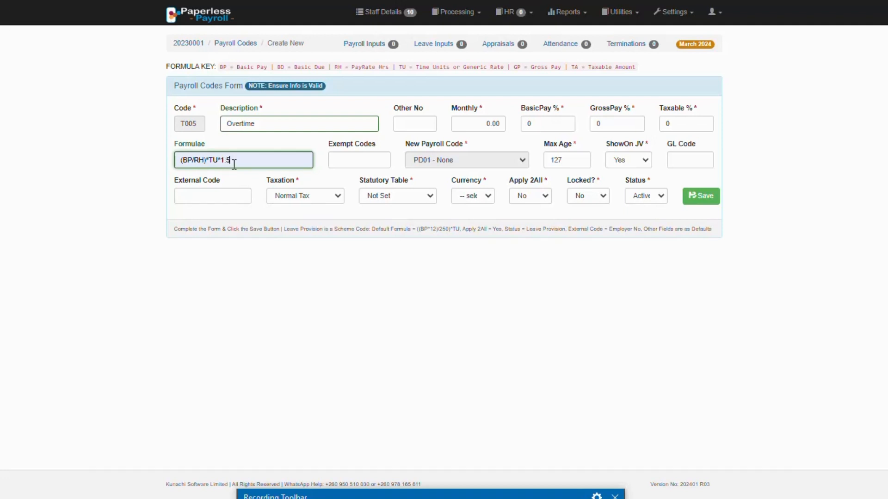
Switch the overtime formula's multiplier to 2.0 and back to 1.5.
key("BackSpace")
key("BackSpace")
key("BackSpace")
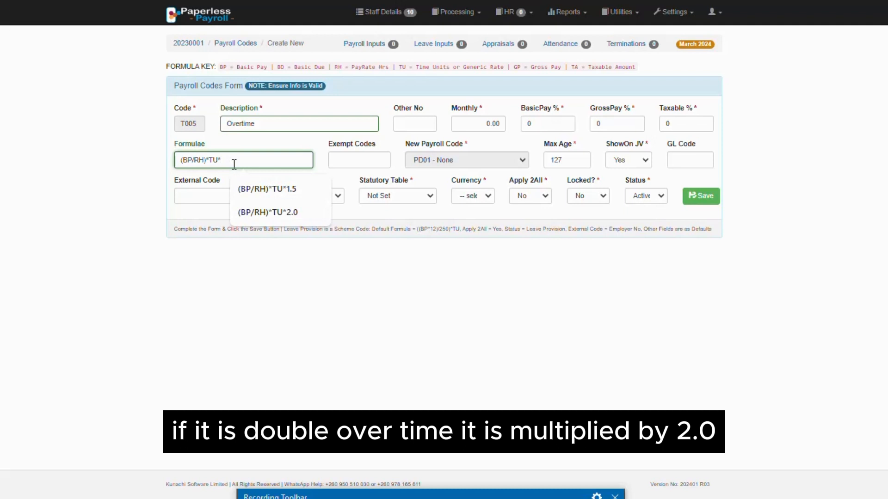
type("2.0")
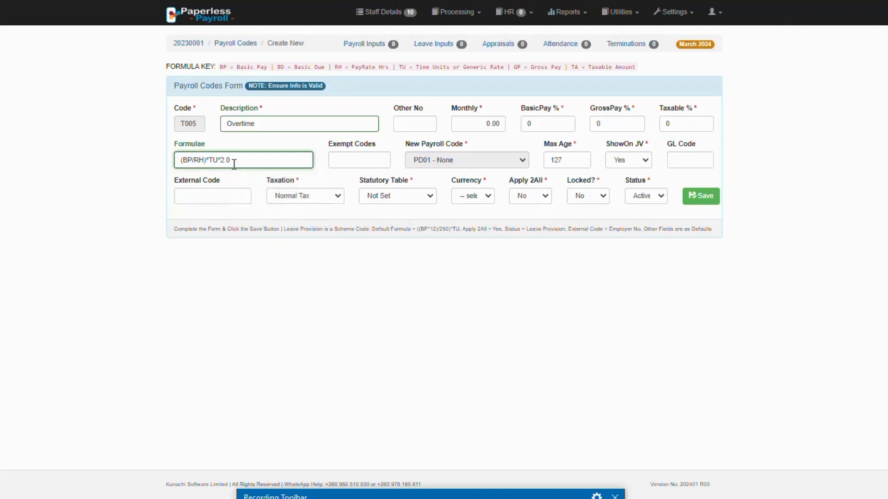
key("BackSpace")
key("BackSpace")
key("BackSpace")
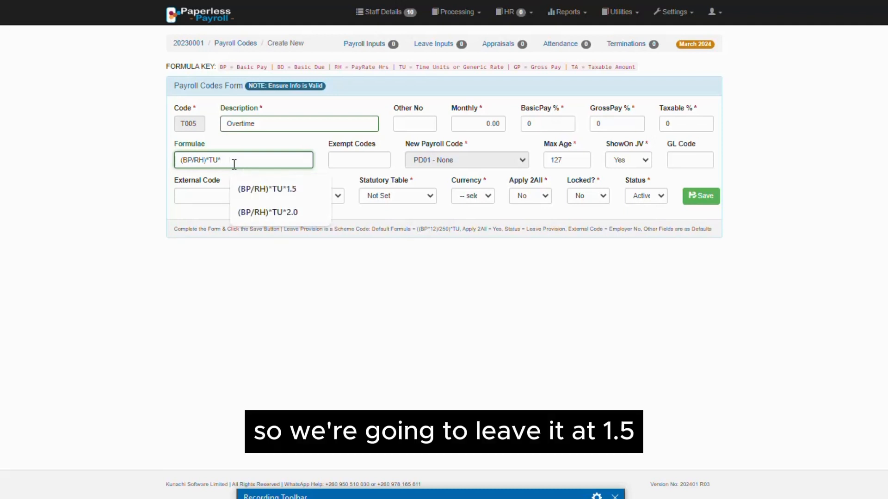
left_click(284, 188)
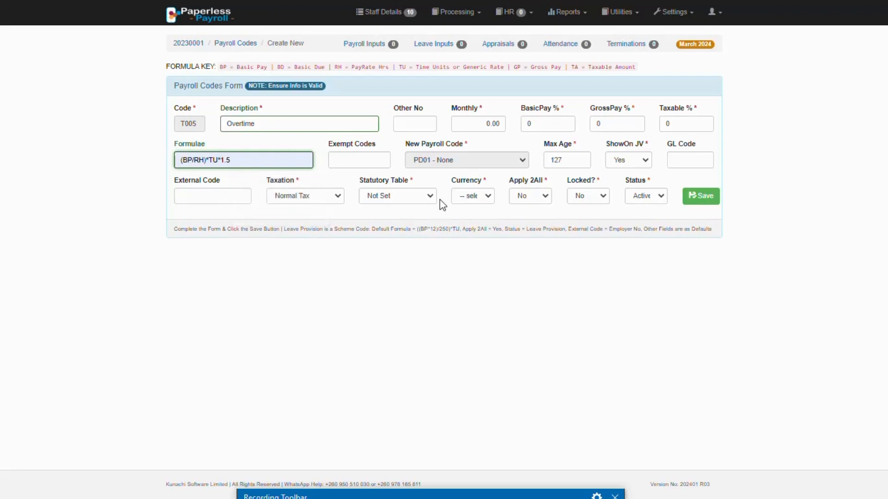
Set the time code's currency to ZMW and save the new code.
left_click(475, 197)
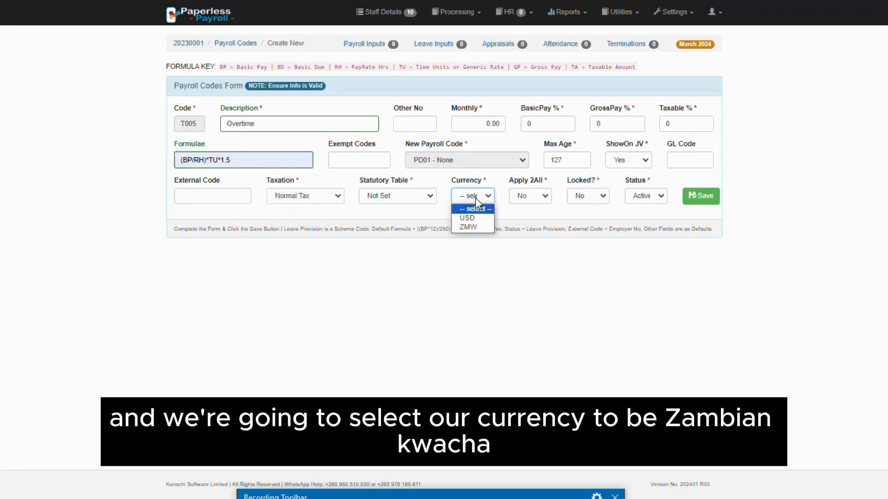
left_click(478, 229)
left_click(704, 201)
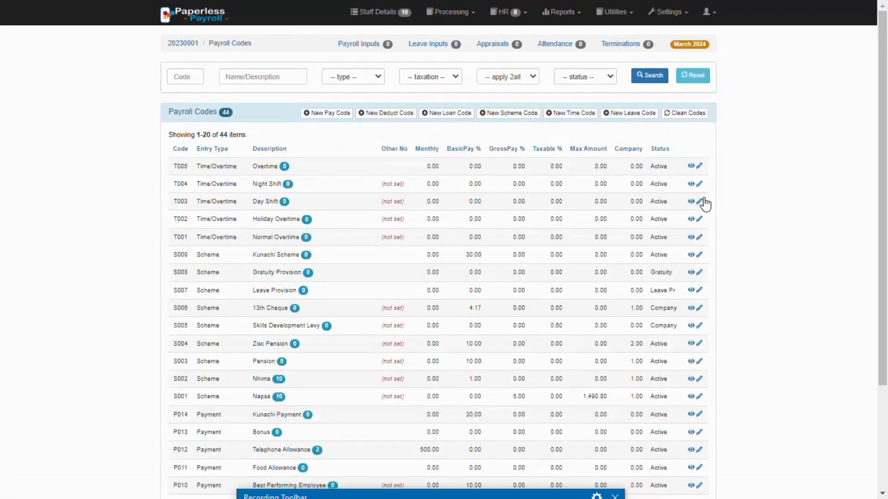
Start a new leave code and enter Kunachi Leave as its description.
left_click(636, 116)
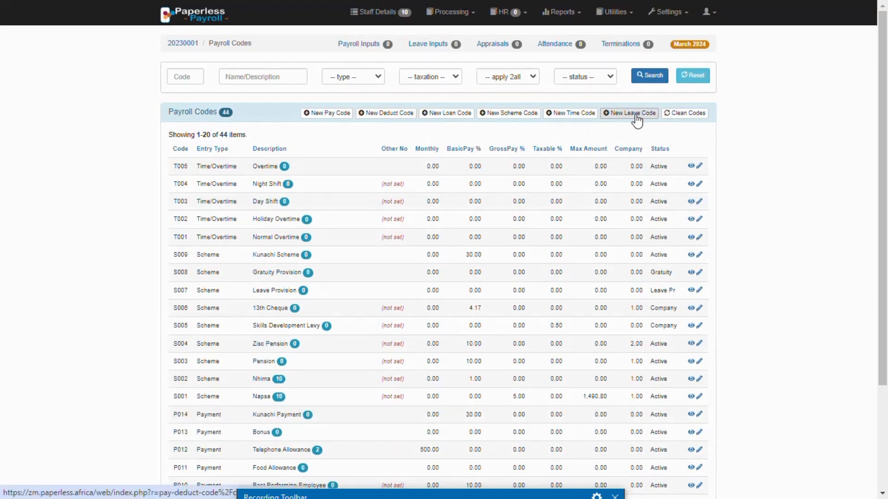
left_click(239, 124)
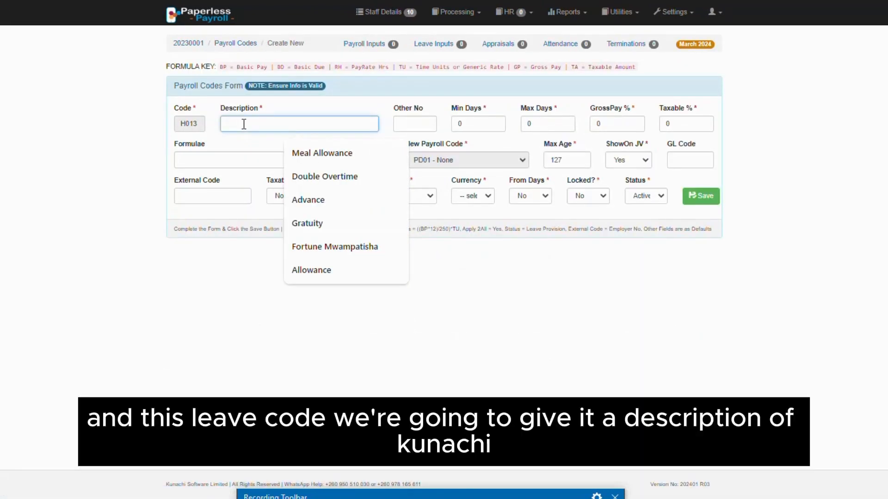
type("Ku")
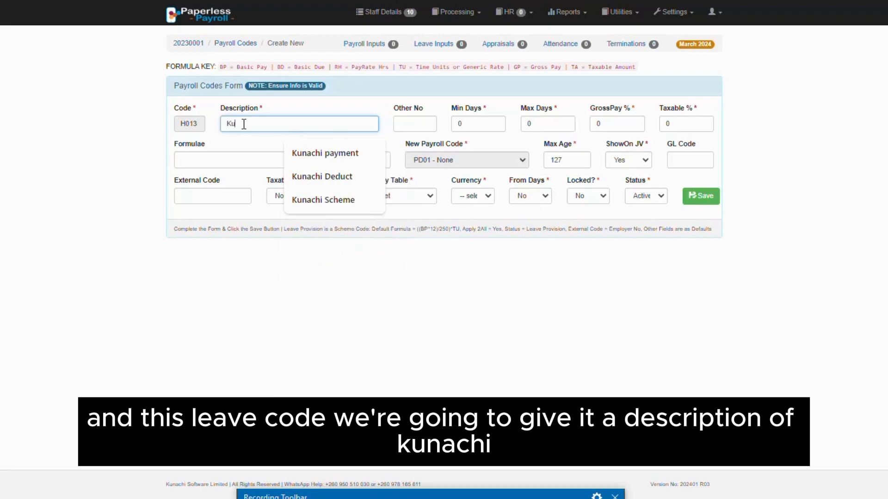
type("nachi")
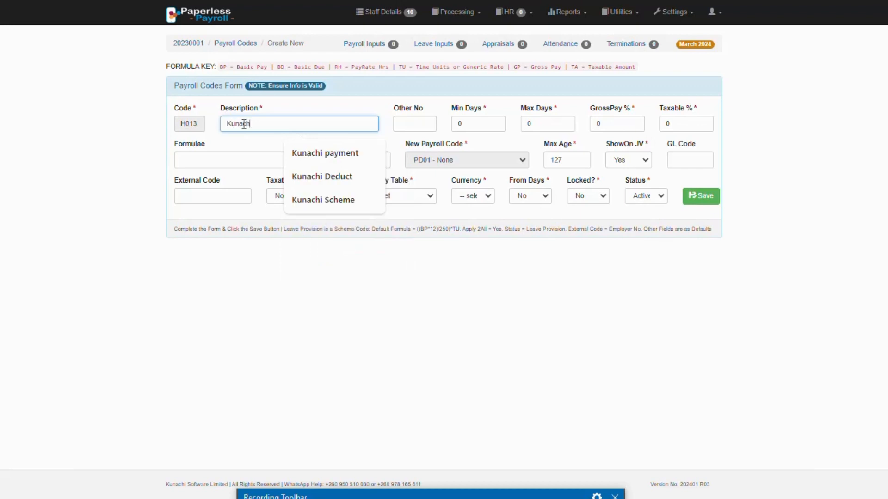
type(" Leave")
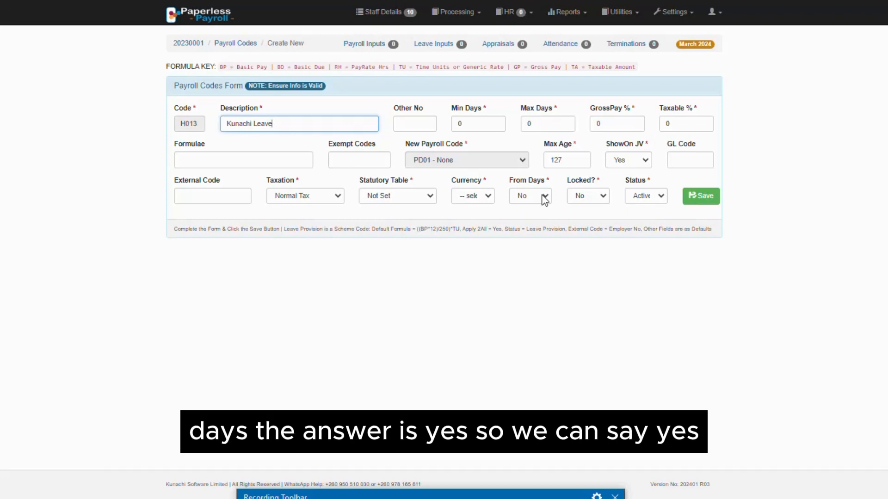
Set the leave code's From Days option to Yes.
left_click(544, 198)
left_click(537, 229)
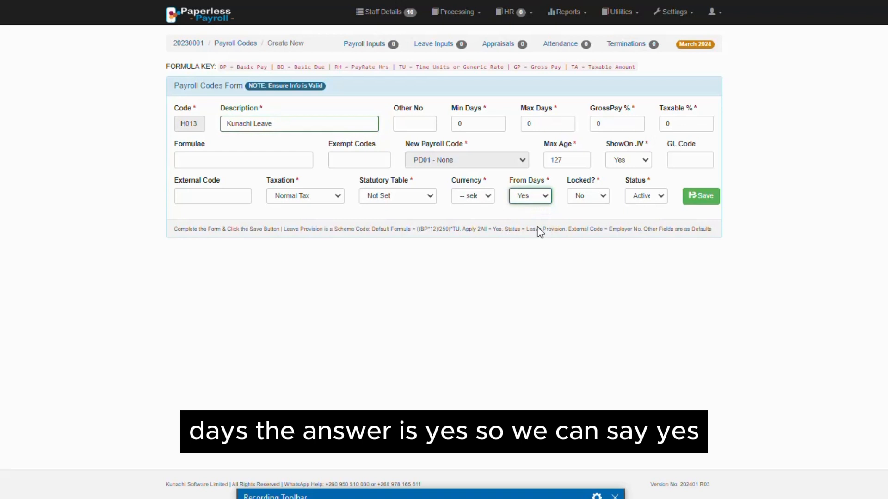
left_click(537, 198)
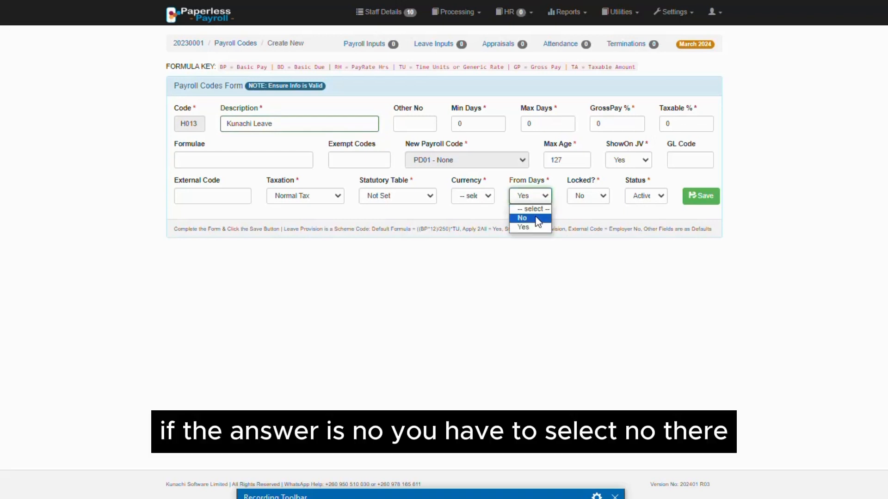
left_click(534, 196)
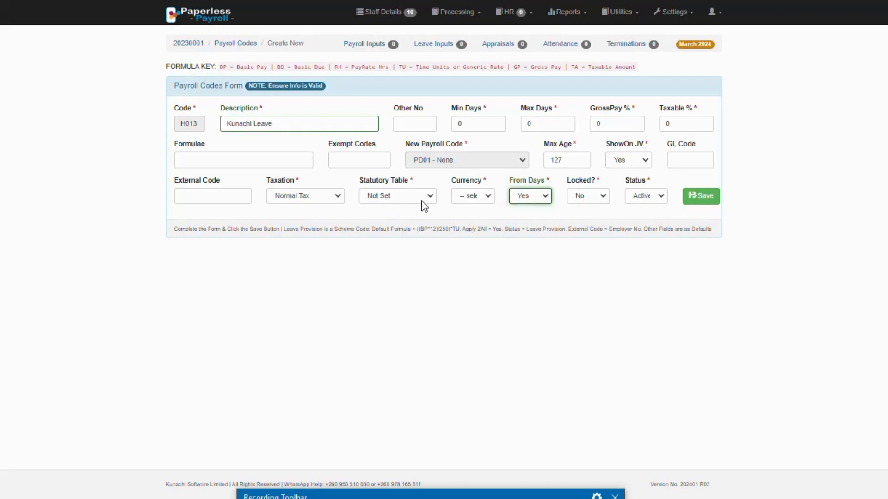
Set the leave code's currency to ZMW and save the new code.
left_click(482, 201)
left_click(481, 224)
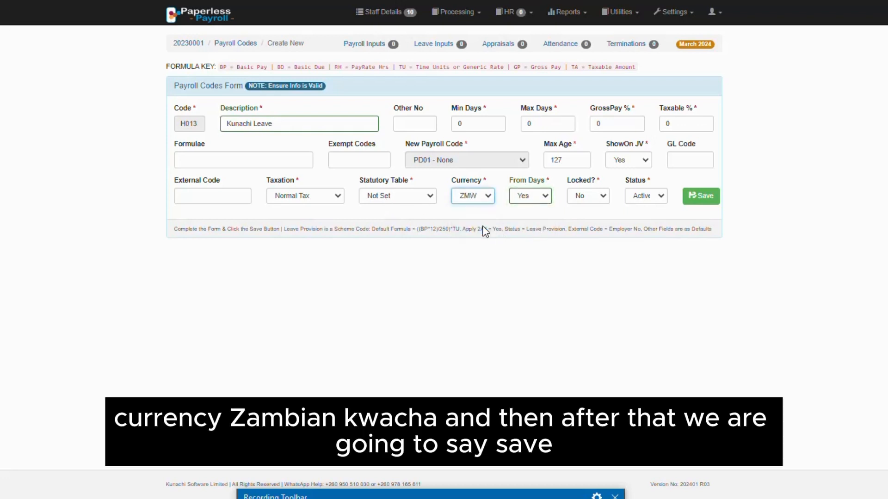
left_click(708, 199)
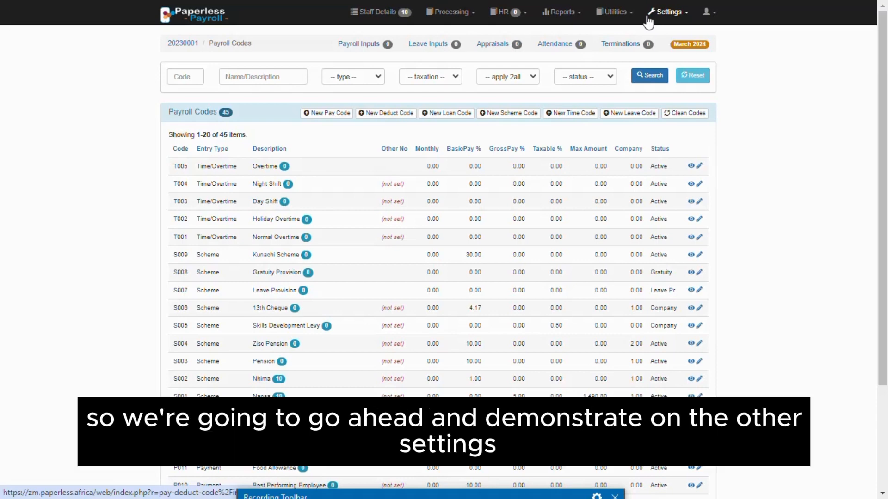
Create and save a new division named Kasama Division in the Divisions settings.
left_click(671, 14)
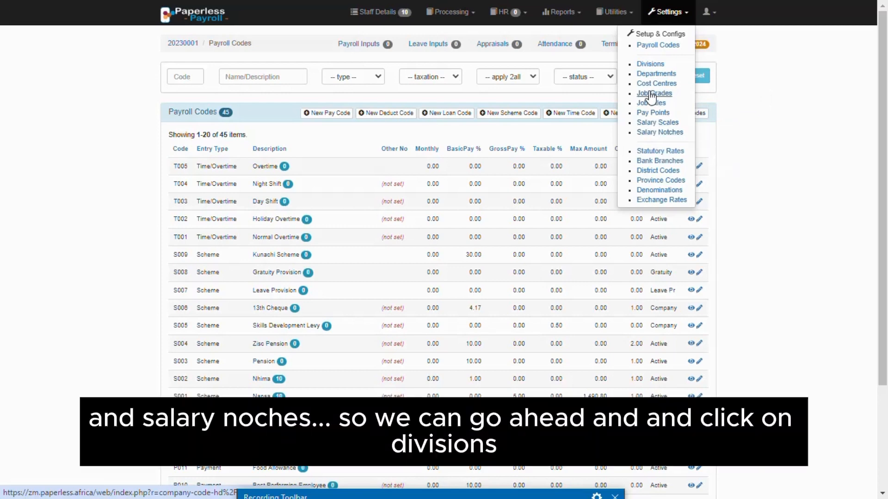
left_click(644, 65)
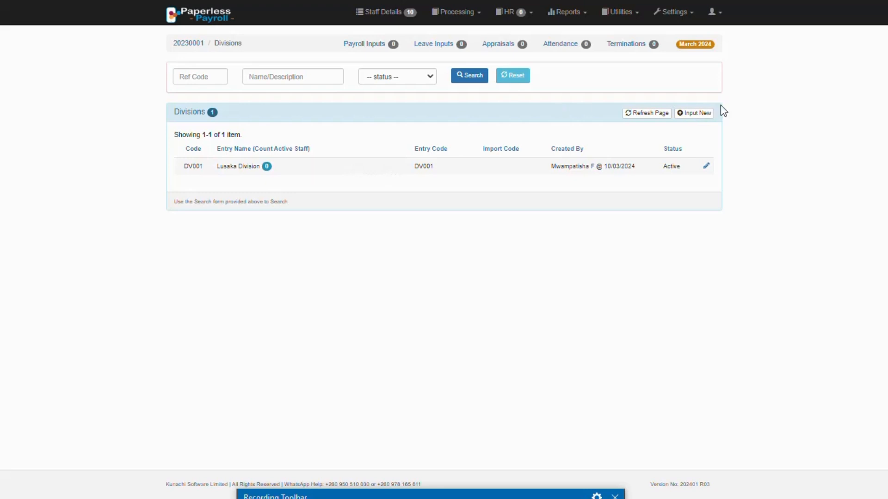
left_click(695, 115)
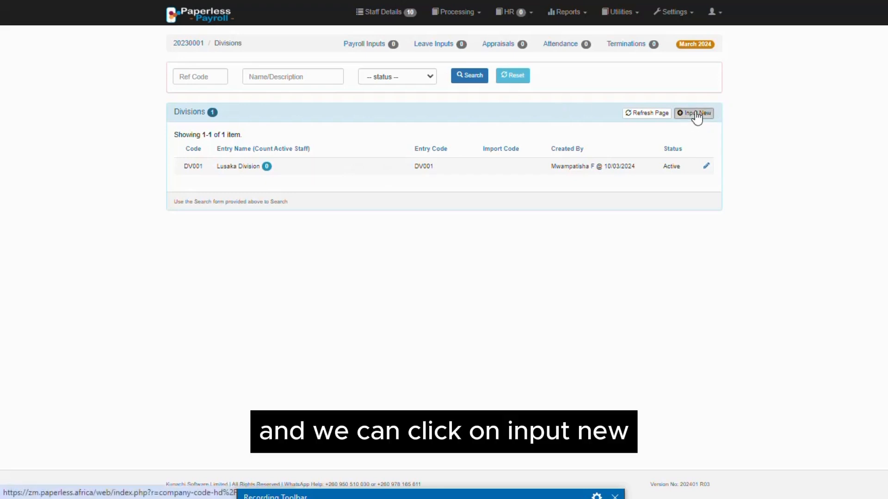
left_click(184, 107)
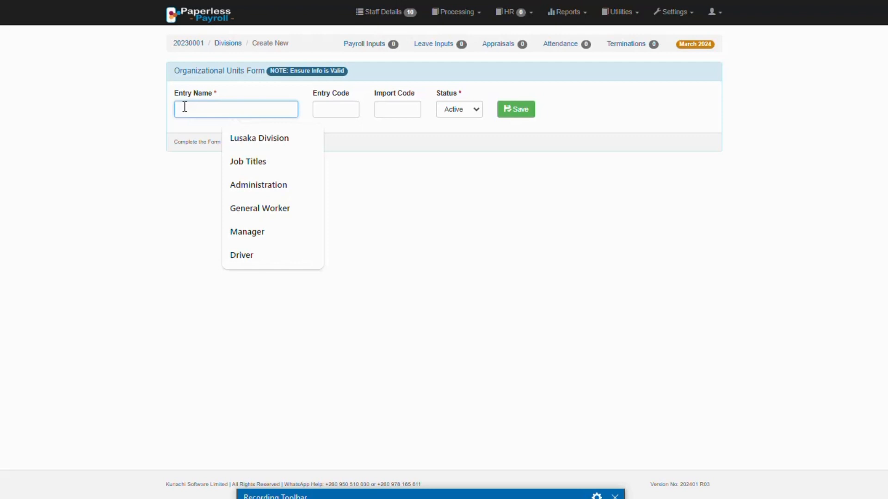
type("kasama")
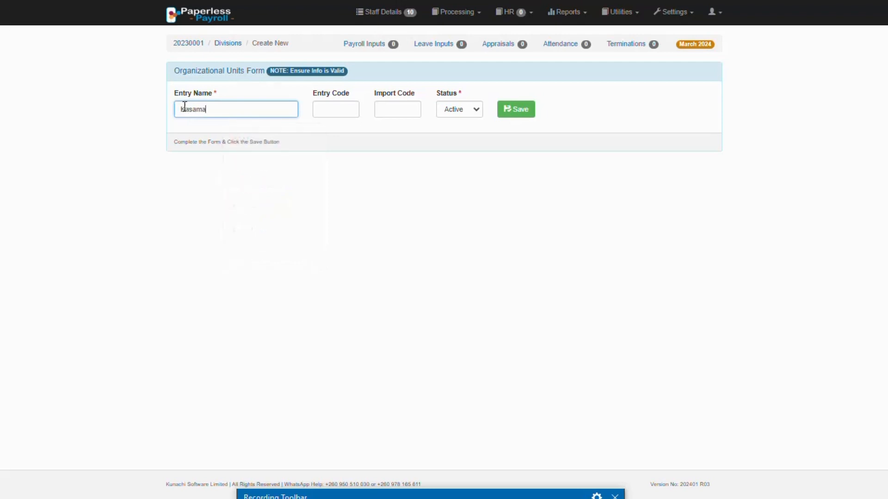
type(" Diviv")
type("sion")
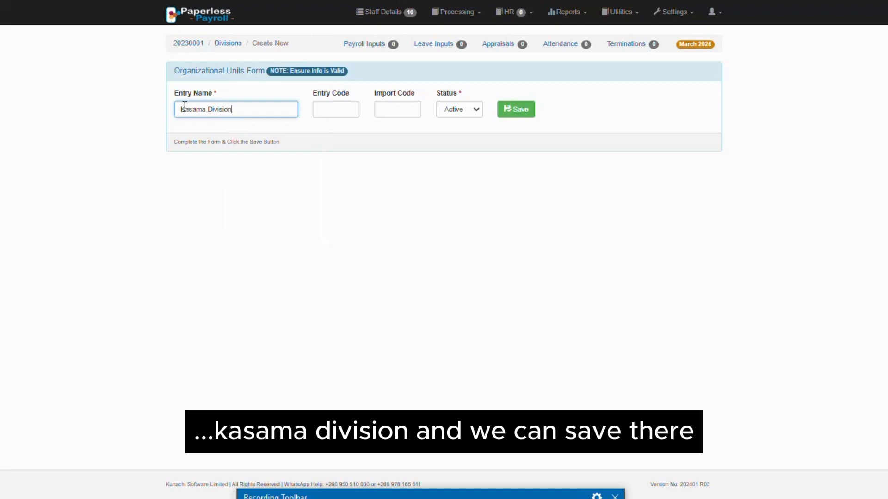
left_click(515, 110)
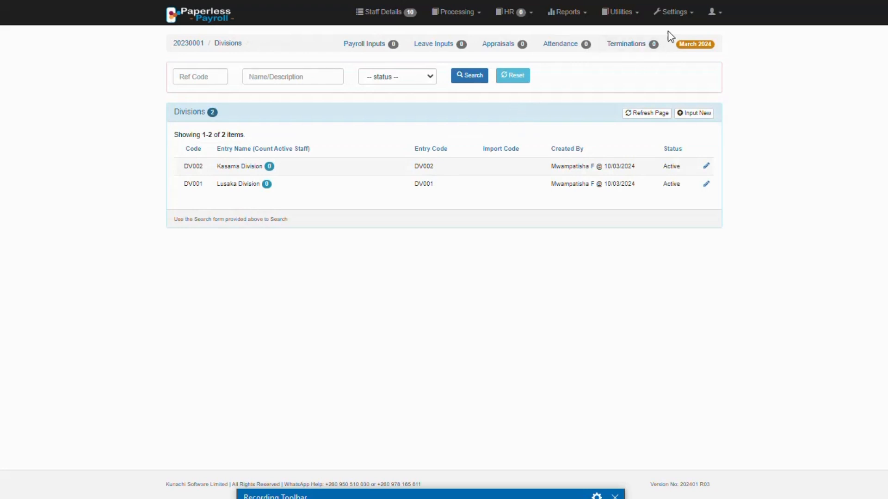
Start a new entry in the Departments settings with the entry name Administration.
left_click(674, 13)
left_click(661, 74)
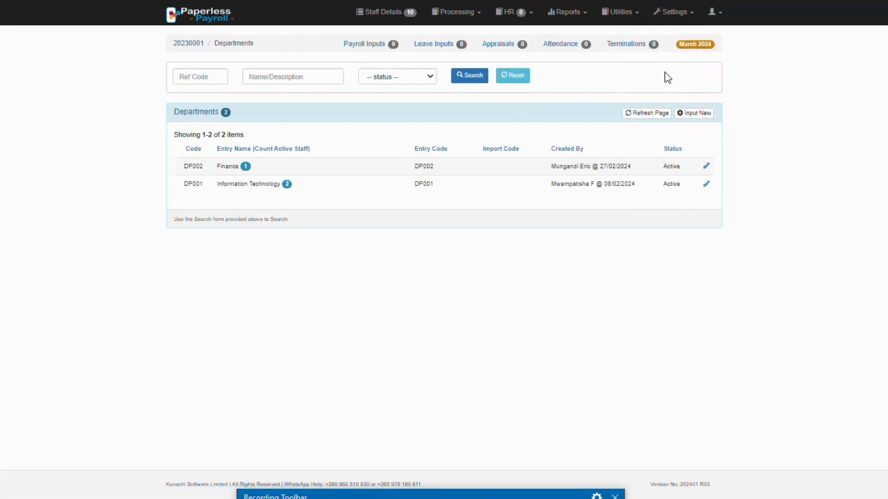
left_click(699, 115)
left_click(240, 109)
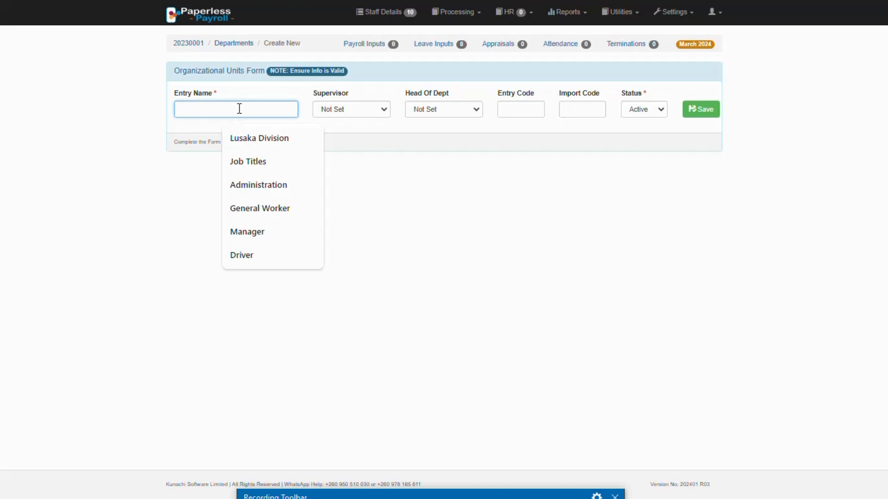
left_click(272, 185)
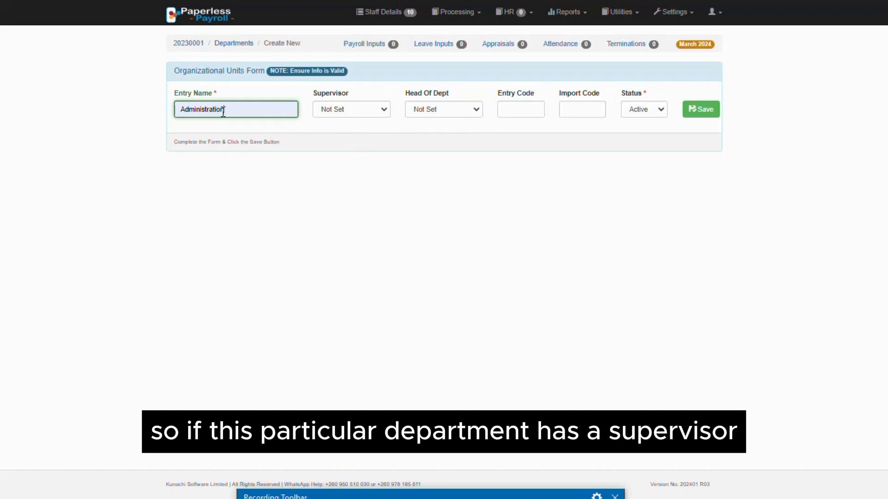
Keep the department's Supervisor and Head Of Dept at Not Set and save the new department.
left_click(355, 111)
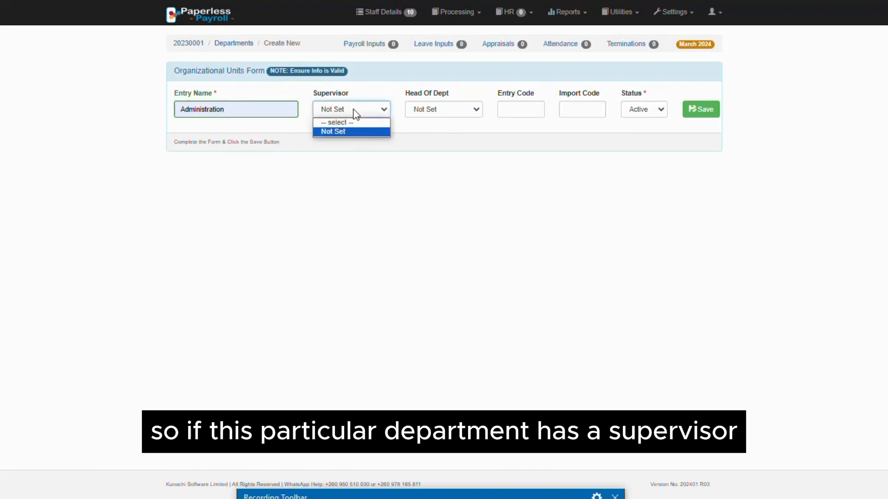
left_click(356, 111)
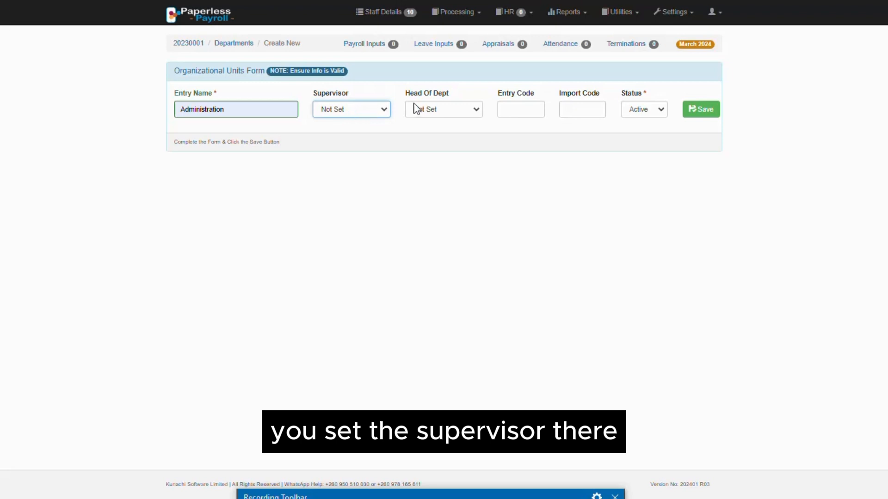
left_click(440, 113)
left_click(441, 115)
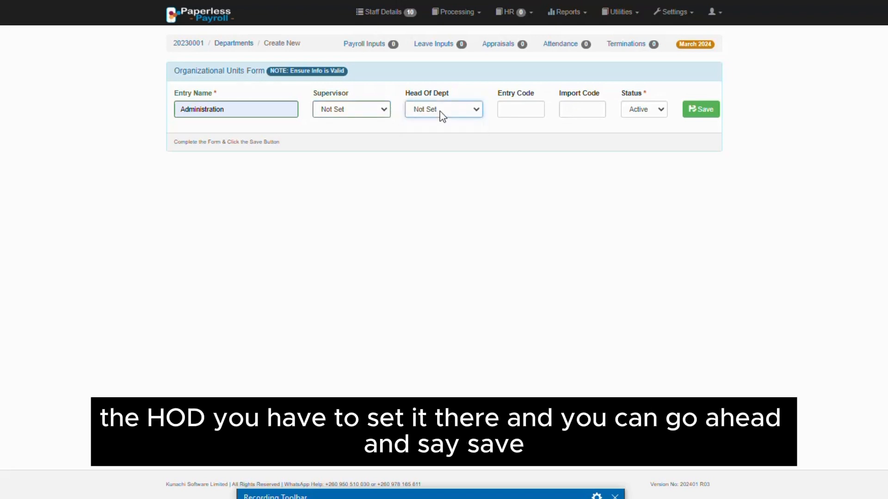
left_click(708, 111)
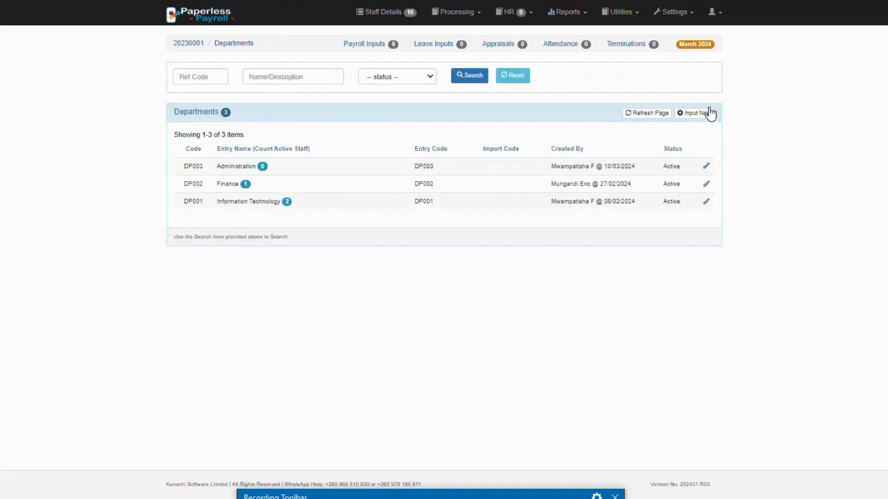
Create and save a new cost centre named Great East in the Cost Centres settings.
left_click(674, 12)
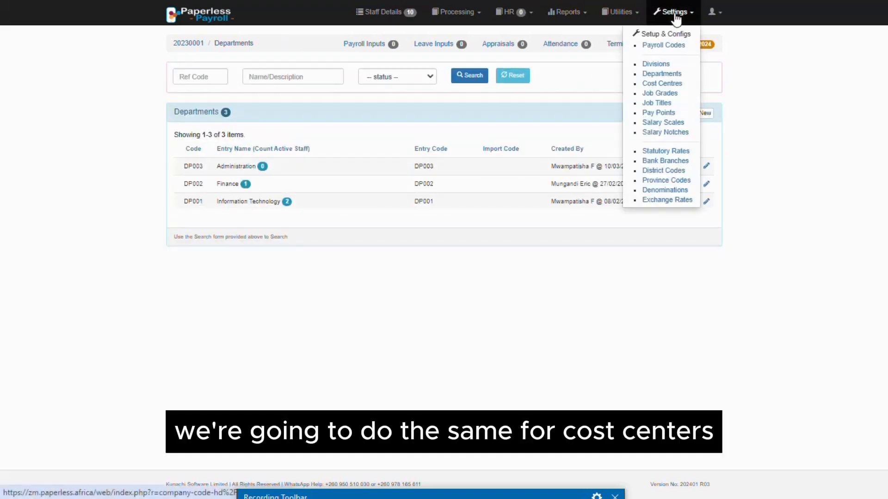
left_click(661, 83)
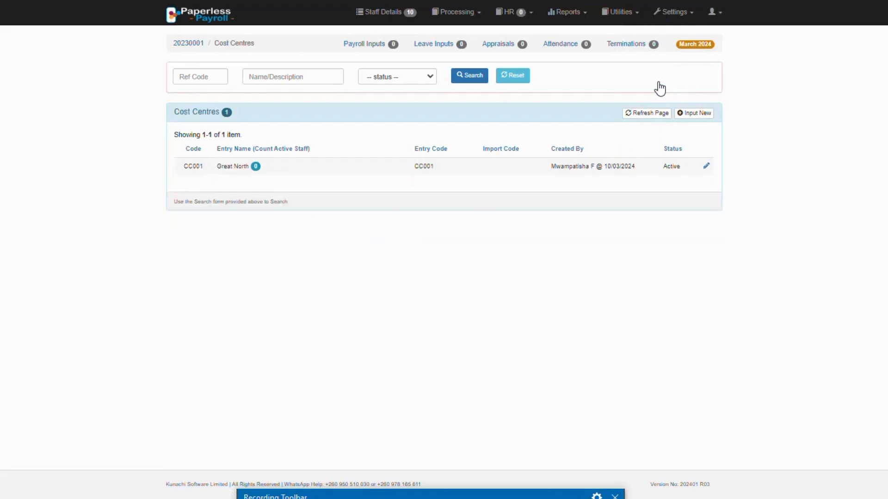
left_click(696, 115)
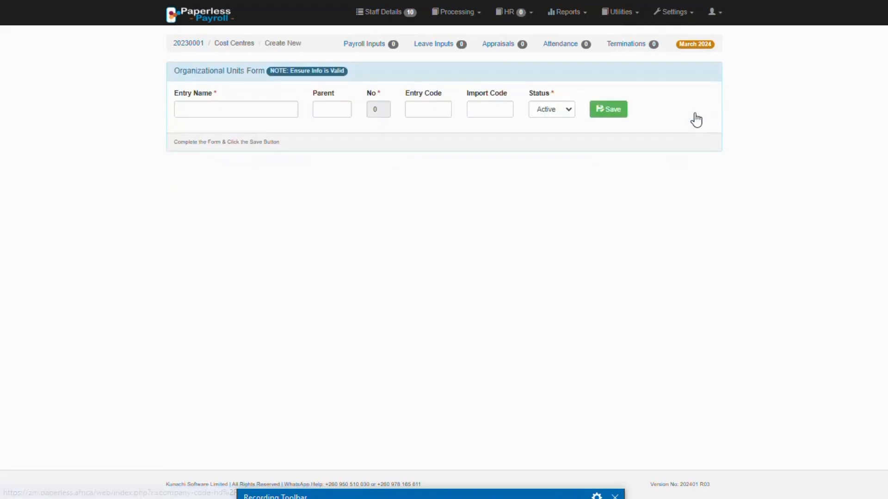
left_click(207, 110)
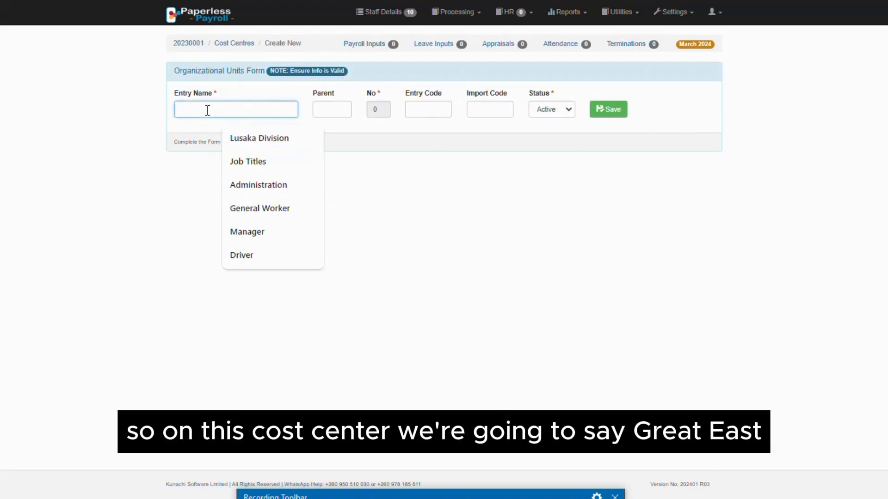
type("gr")
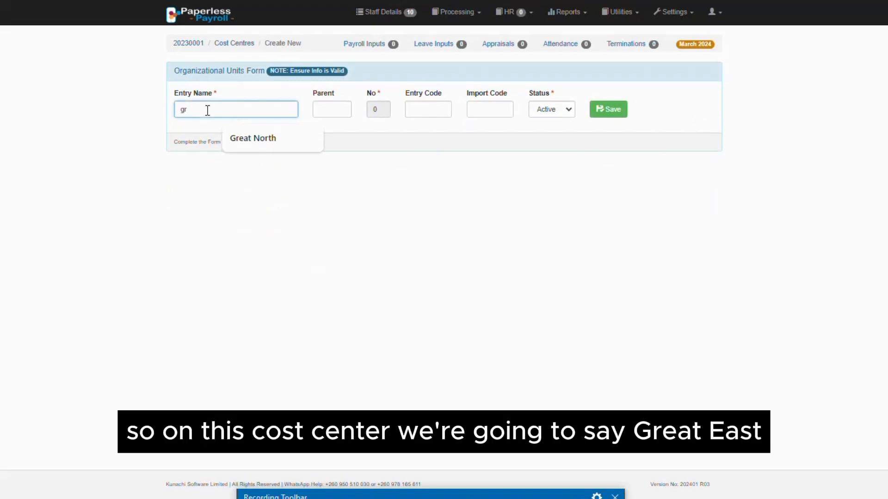
key("BackSpace")
key("BackSpace")
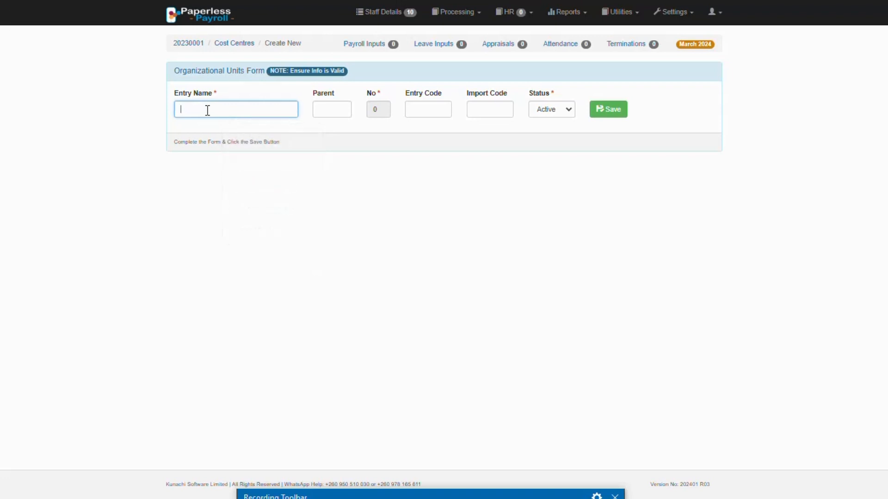
type("Great")
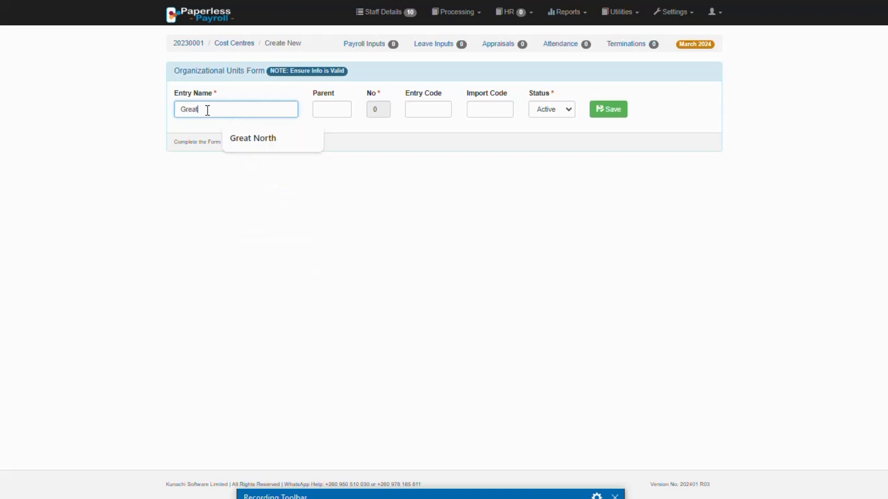
type(" East")
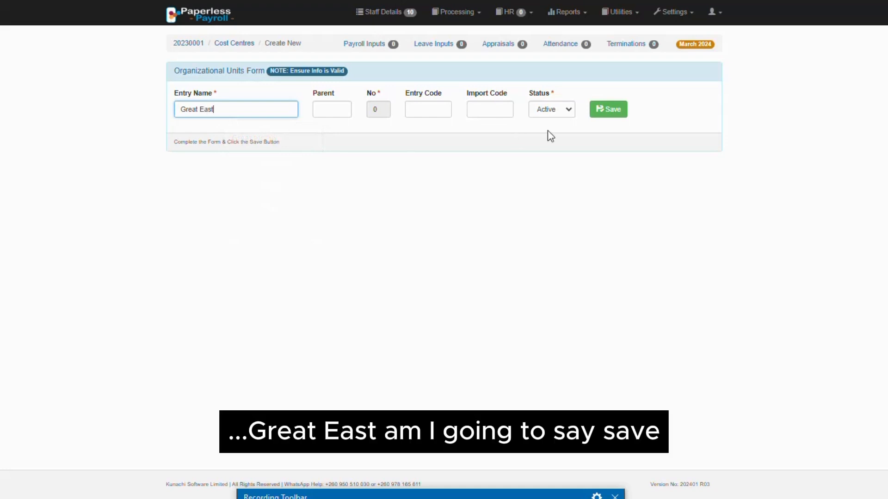
left_click(609, 111)
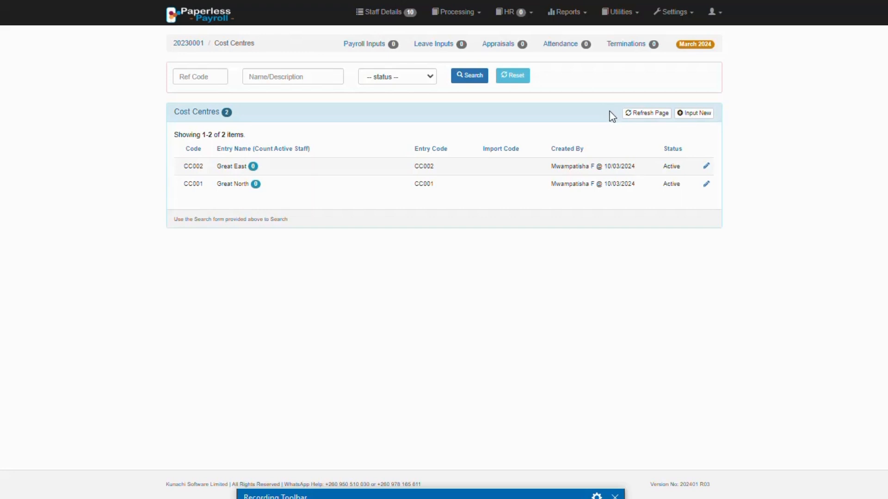
View the Job Grades, Job Titles and Pay Points lists in the settings.
left_click(676, 14)
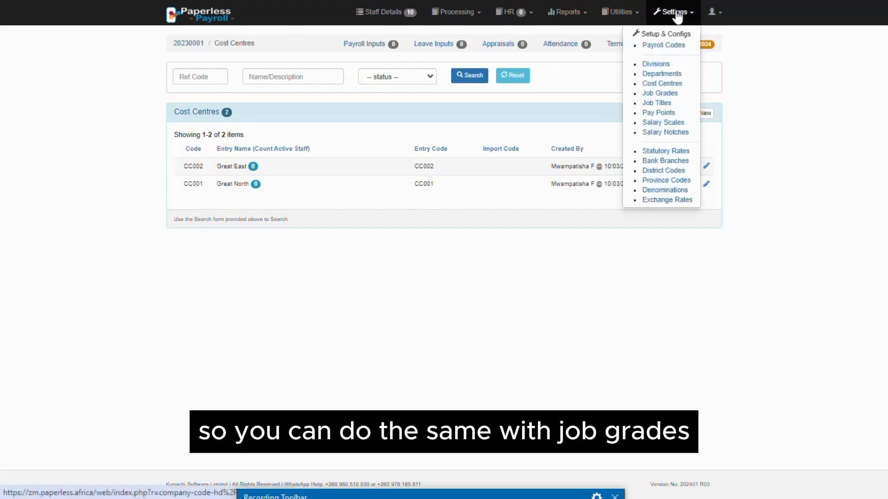
left_click(669, 94)
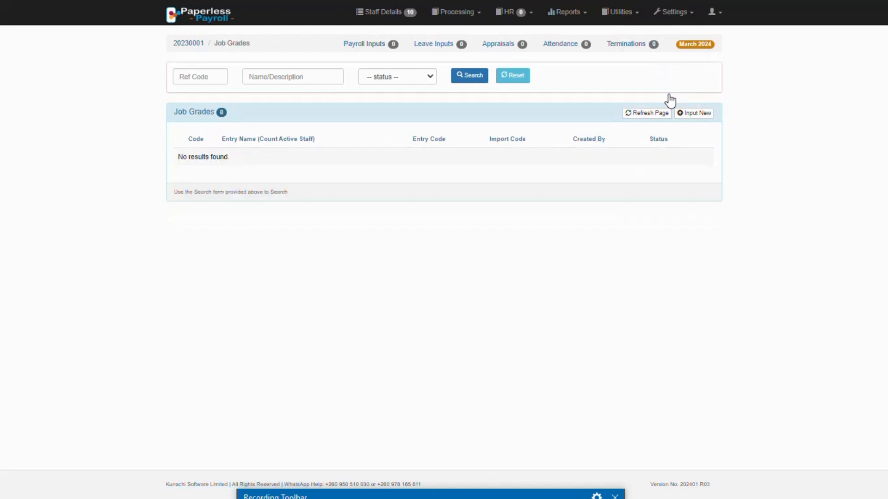
left_click(672, 14)
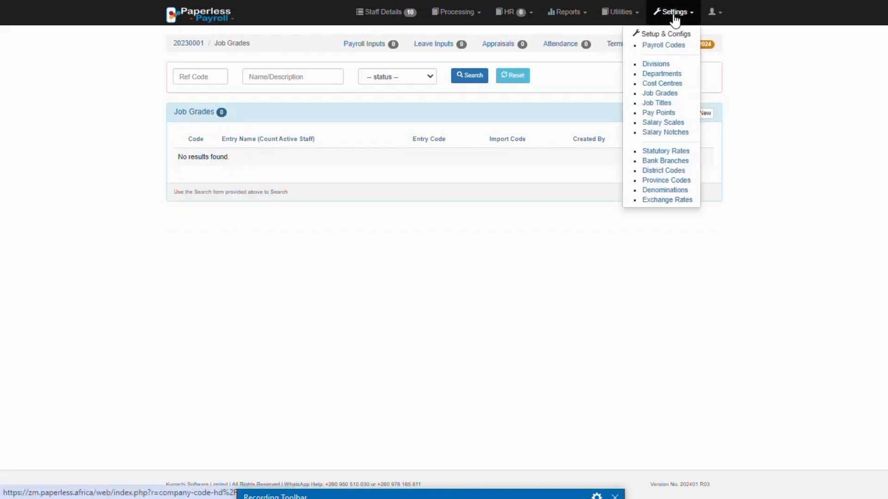
left_click(662, 104)
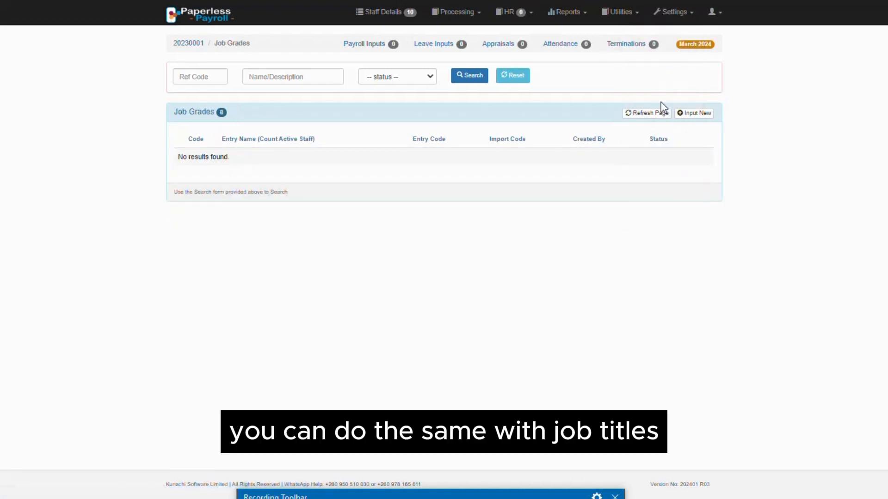
left_click(672, 14)
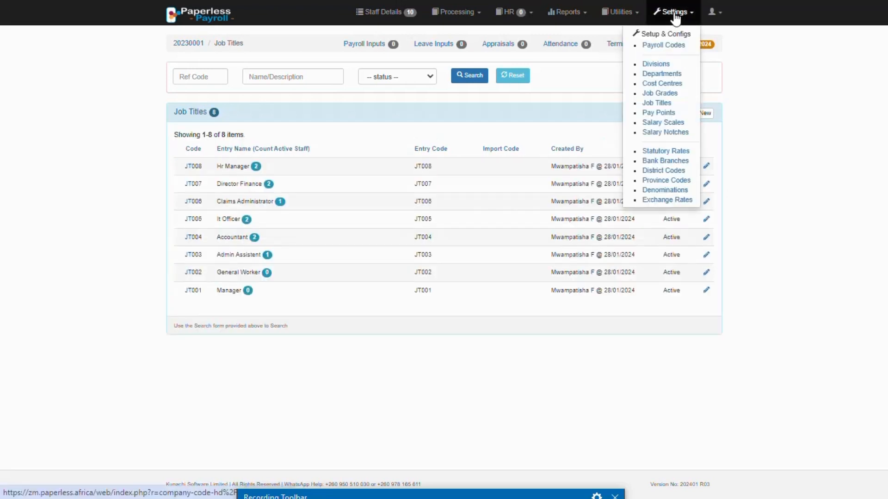
left_click(660, 112)
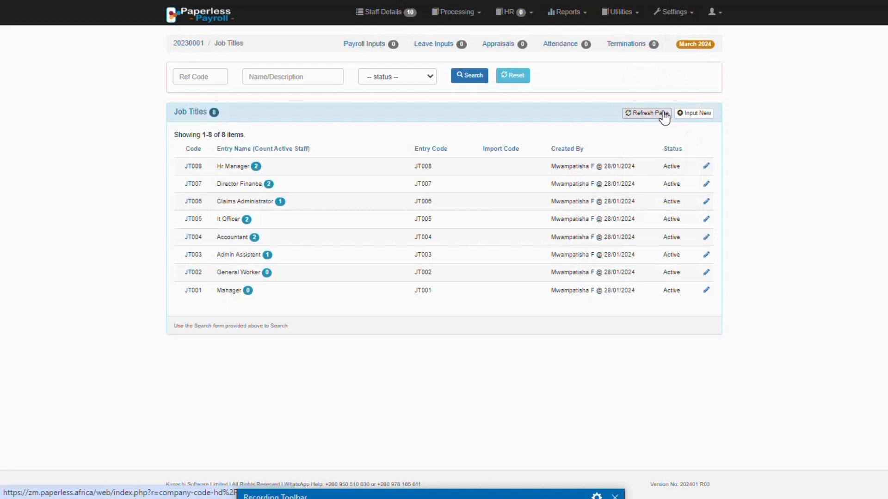
View the Salary Scales and Salary Notches lists in the settings.
left_click(666, 13)
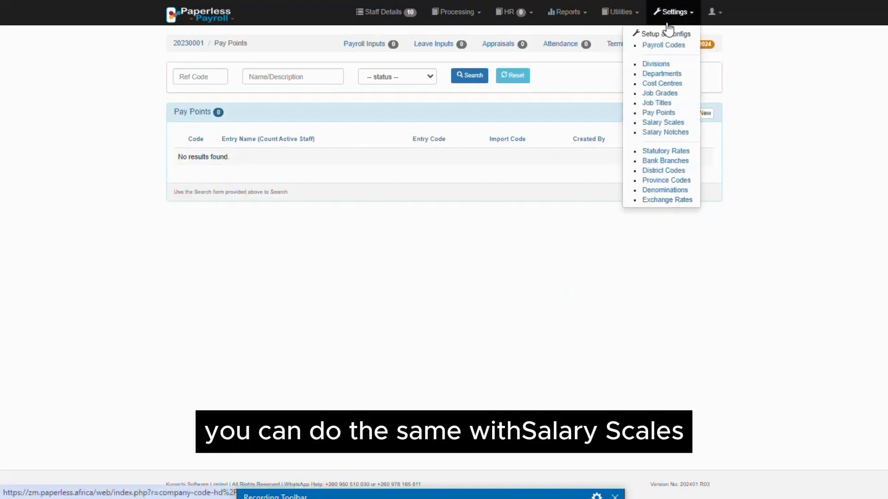
left_click(666, 123)
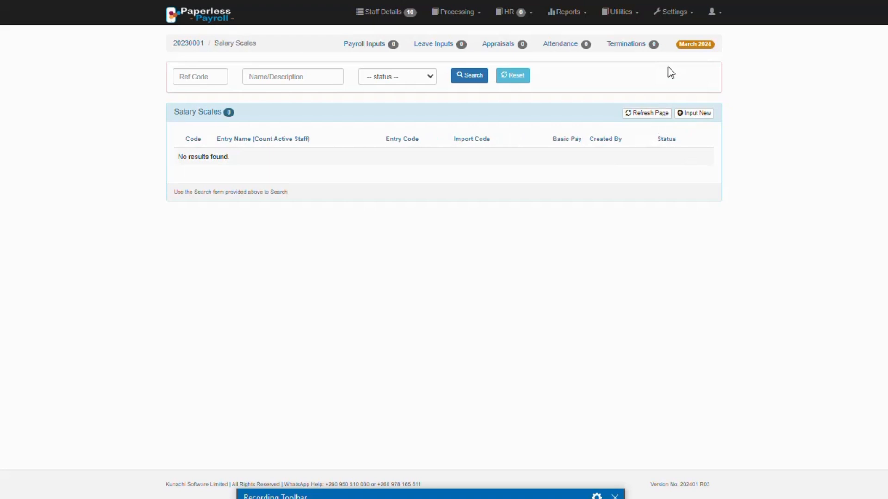
left_click(676, 14)
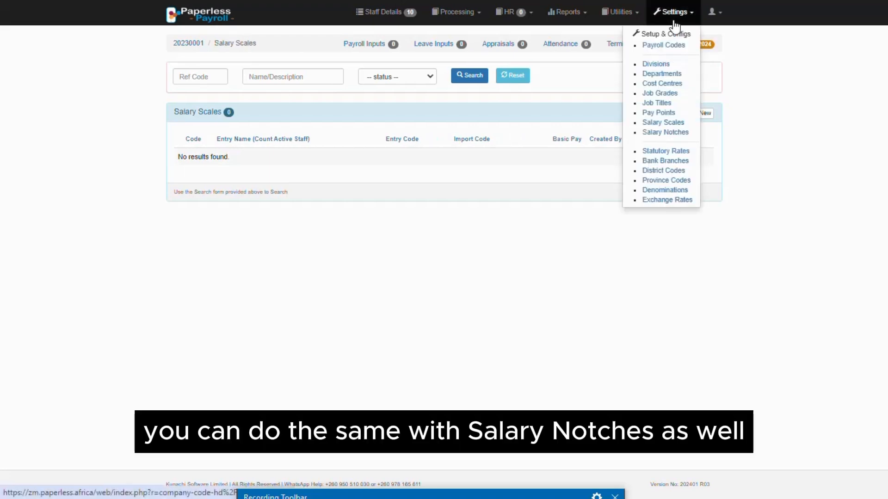
left_click(667, 133)
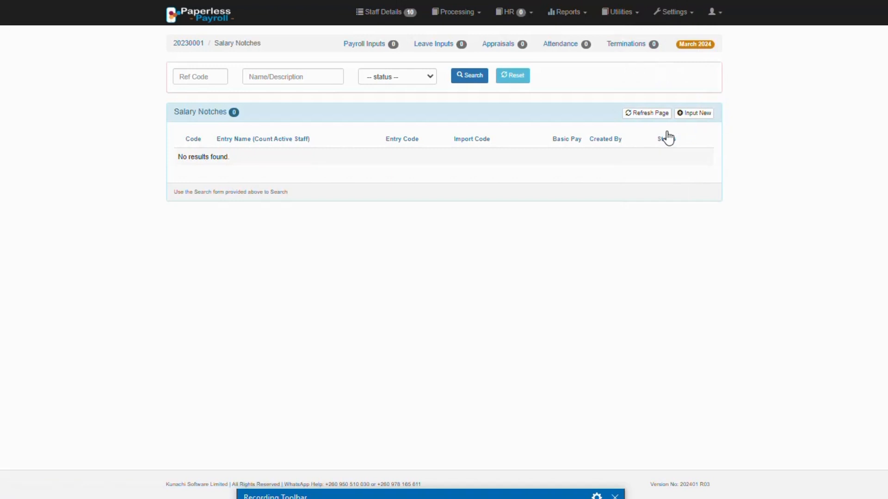
Examine the US Dollar exchange rate in the Exchange Rates settings.
left_click(670, 13)
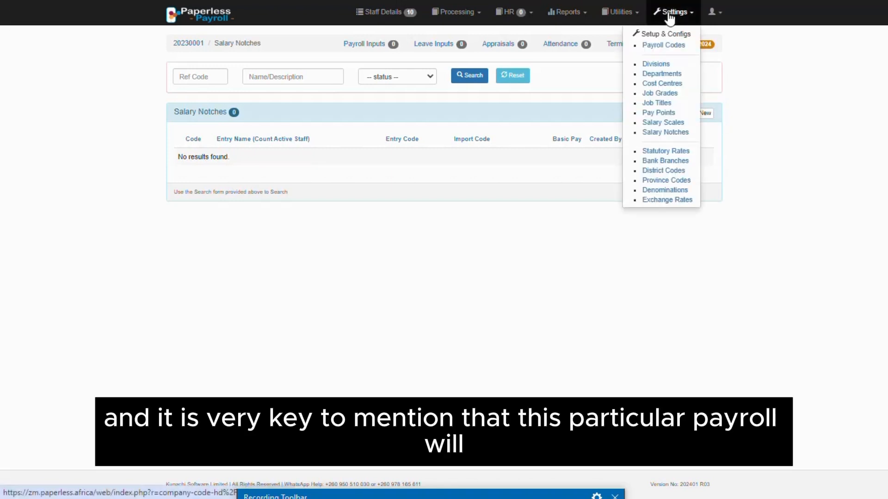
left_click(658, 201)
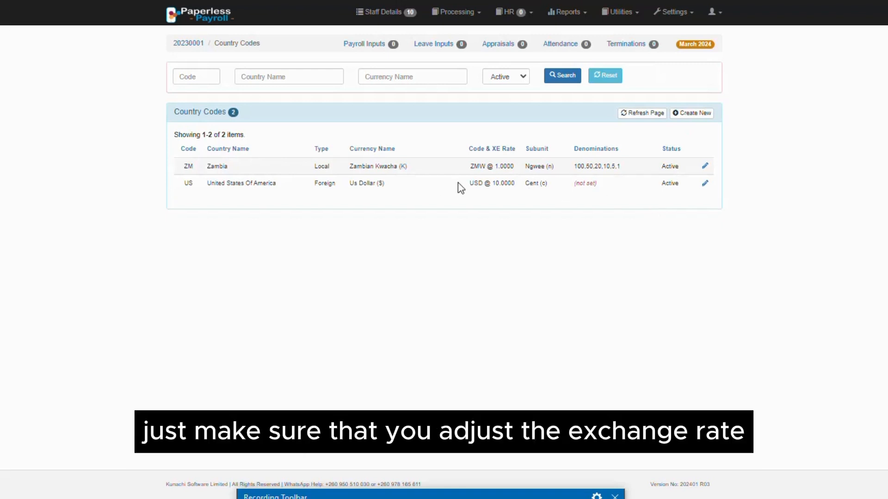
left_click_drag(470, 183, 511, 182)
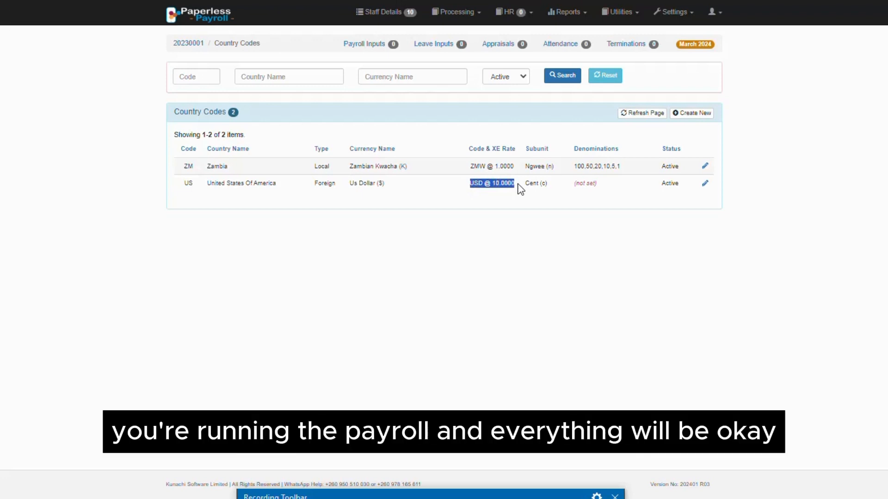
left_click(486, 241)
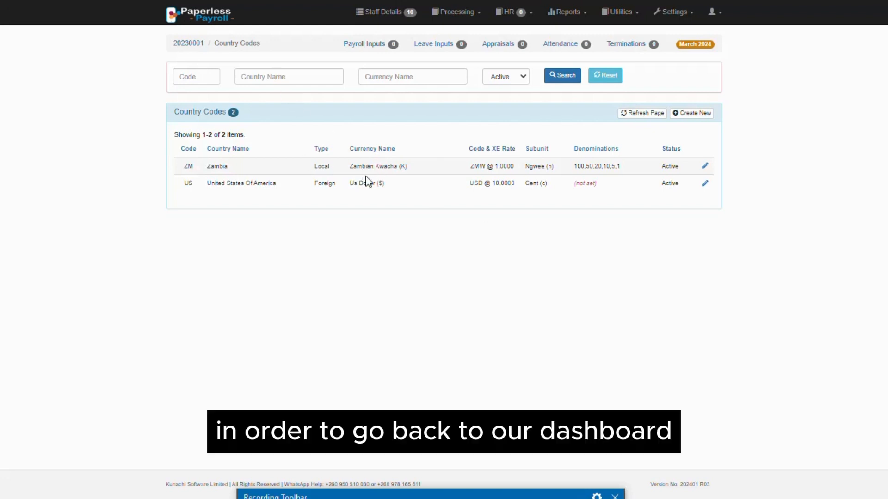
Return to the dashboard showing the payroll summary by month.
left_click(203, 19)
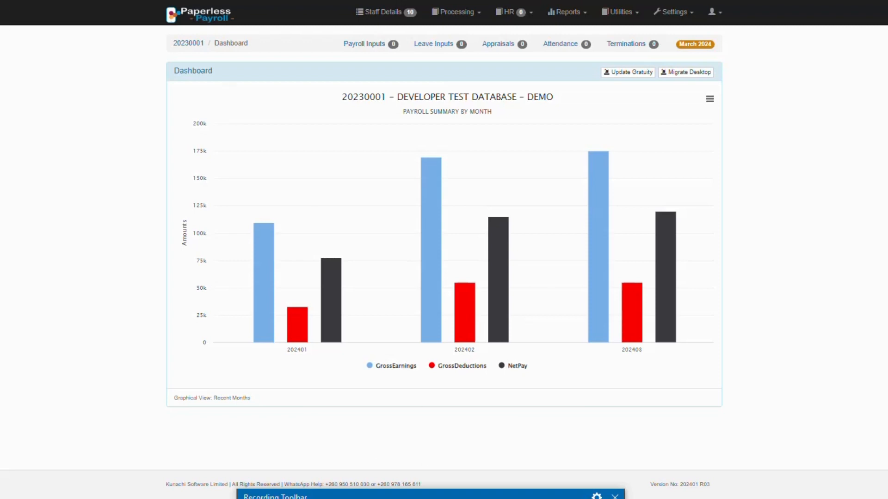
left_click_drag(474, 495, 469, 333)
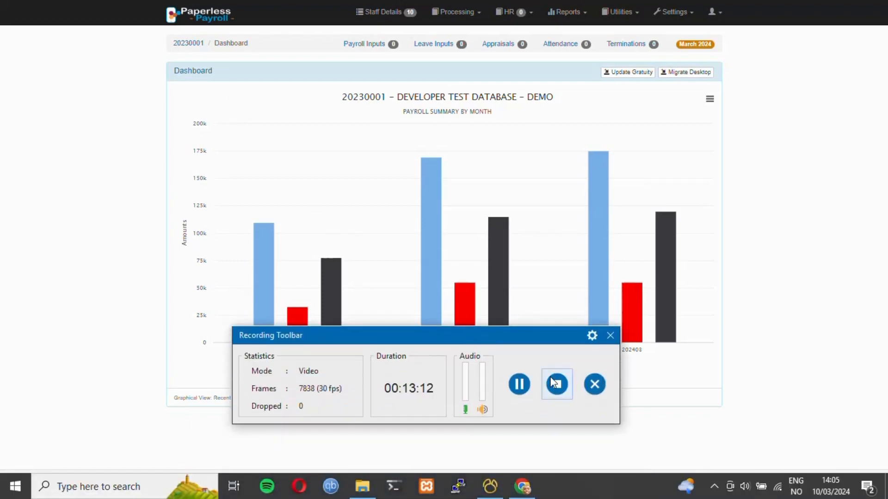